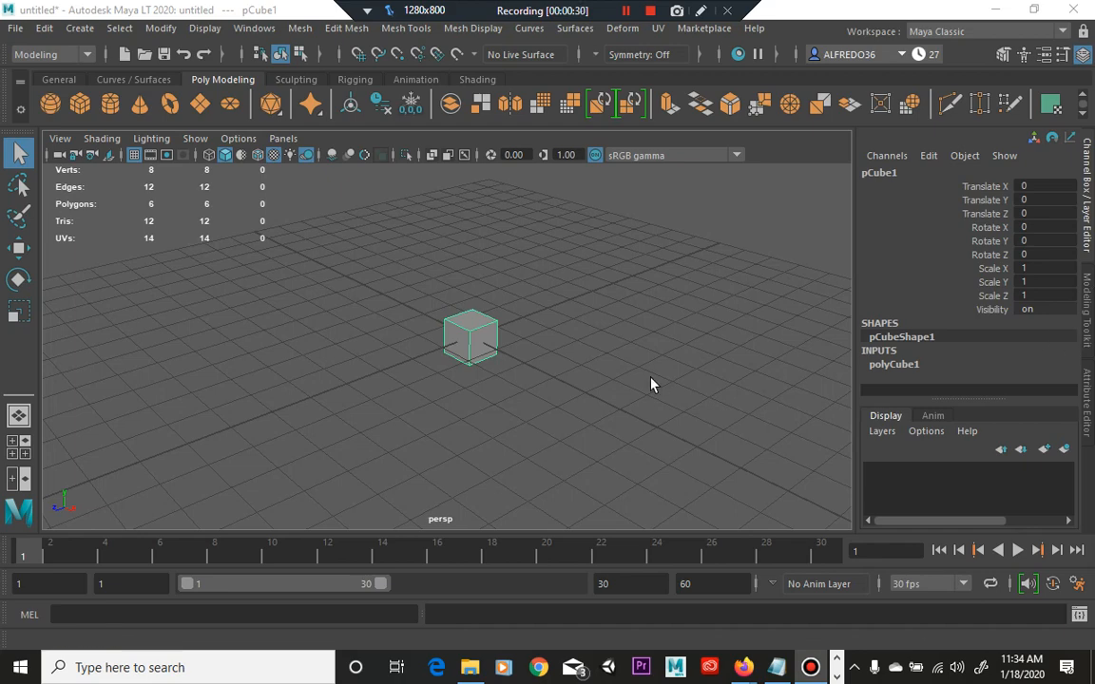
# - Orbit the perspective view around the cube to examine it from several sides and heights
pyautogui.moveTo(560, 391)
pyautogui.keyDown('alt'); pyautogui.mouseDown()
pyautogui.moveTo(698, 397)
pyautogui.moveTo(472, 425)
pyautogui.moveTo(544, 396)
pyautogui.mouseUp(); pyautogui.keyUp('alt')
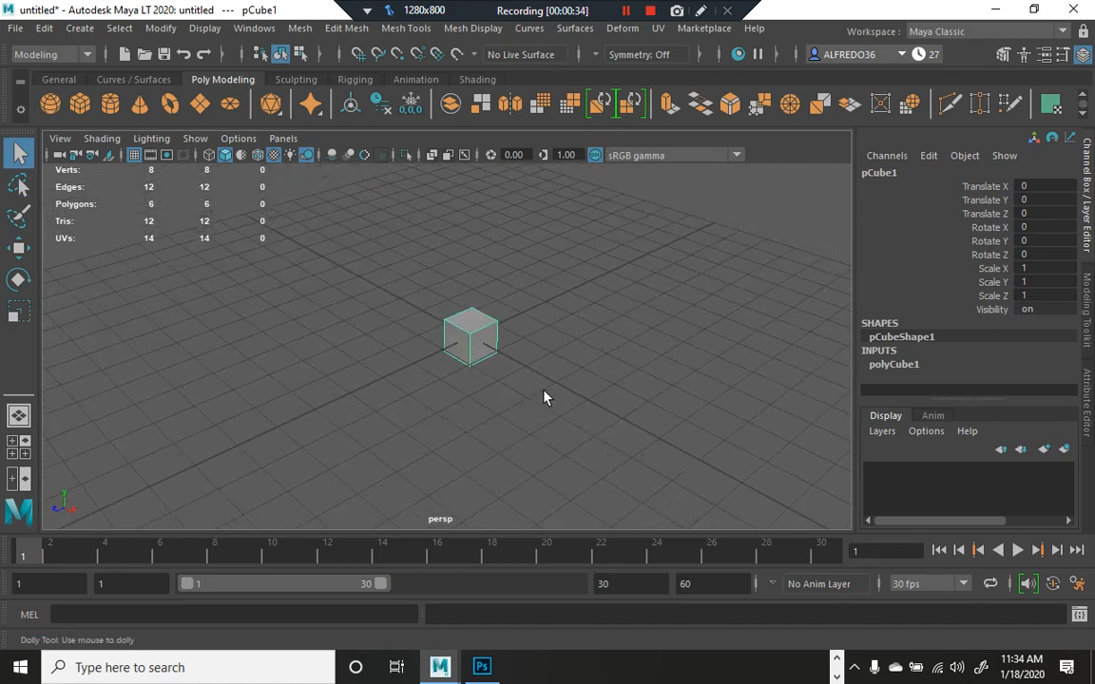
pyautogui.scroll(3, 551, 390)
pyautogui.scroll(-1, 560, 383)
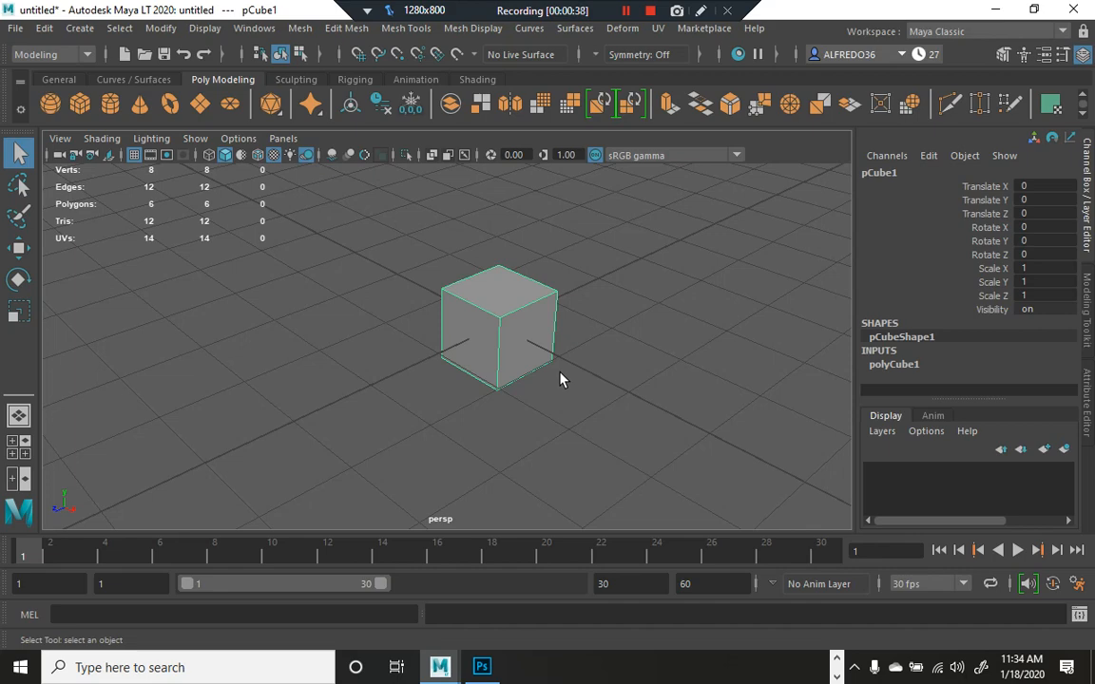
pyautogui.keyDown('alt'); pyautogui.moveTo(572, 359); pyautogui.dragTo(542, 351); pyautogui.keyUp('alt')
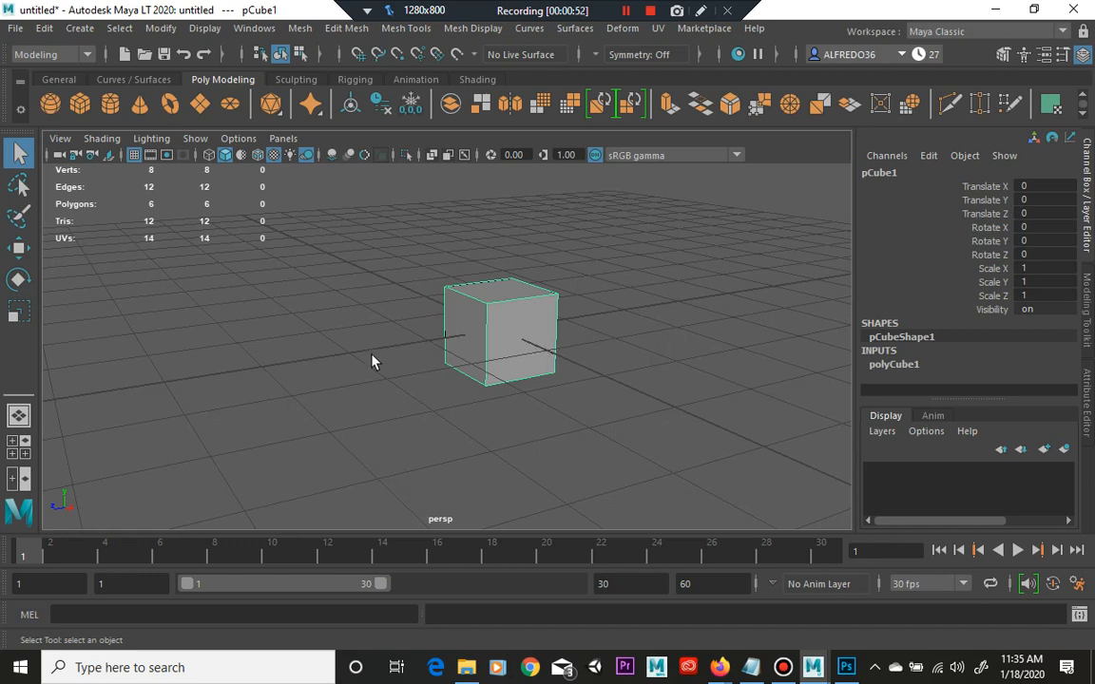
pyautogui.press('alt')
pyautogui.keyDown('alt'); pyautogui.moveTo(371, 357); pyautogui.dragTo(727, 355); pyautogui.keyUp('alt')
pyautogui.keyDown('alt'); pyautogui.moveTo(416, 357); pyautogui.dragTo(509, 374); pyautogui.keyUp('alt')
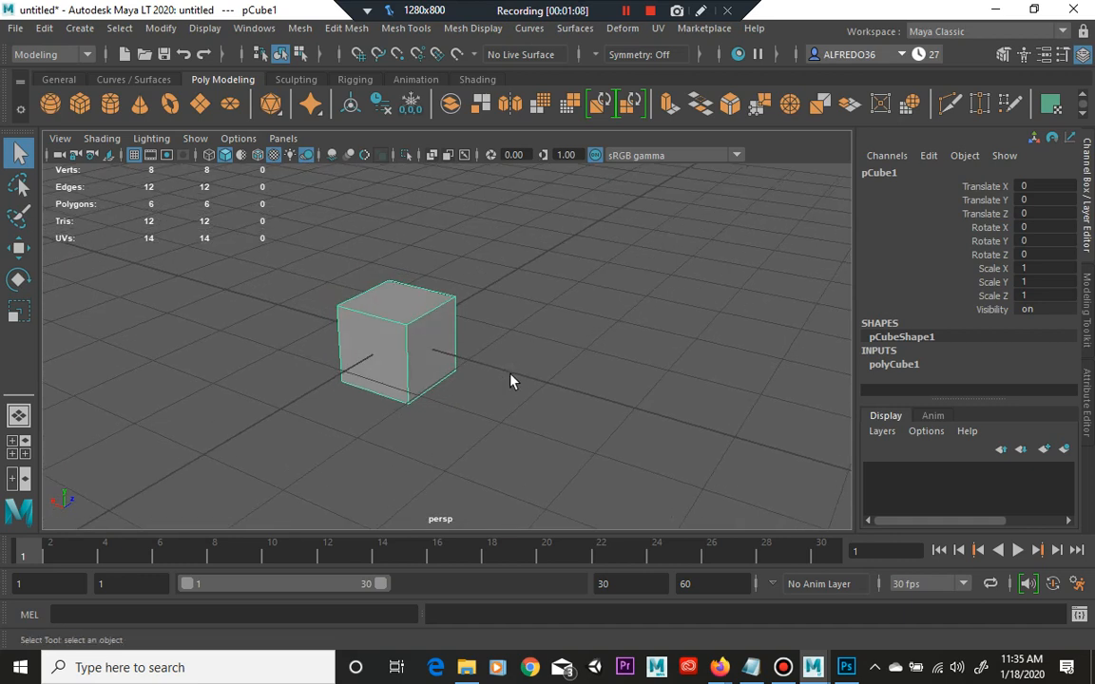
pyautogui.keyDown('alt'); pyautogui.moveTo(528, 374); pyautogui.dragTo(323, 379); pyautogui.keyUp('alt')
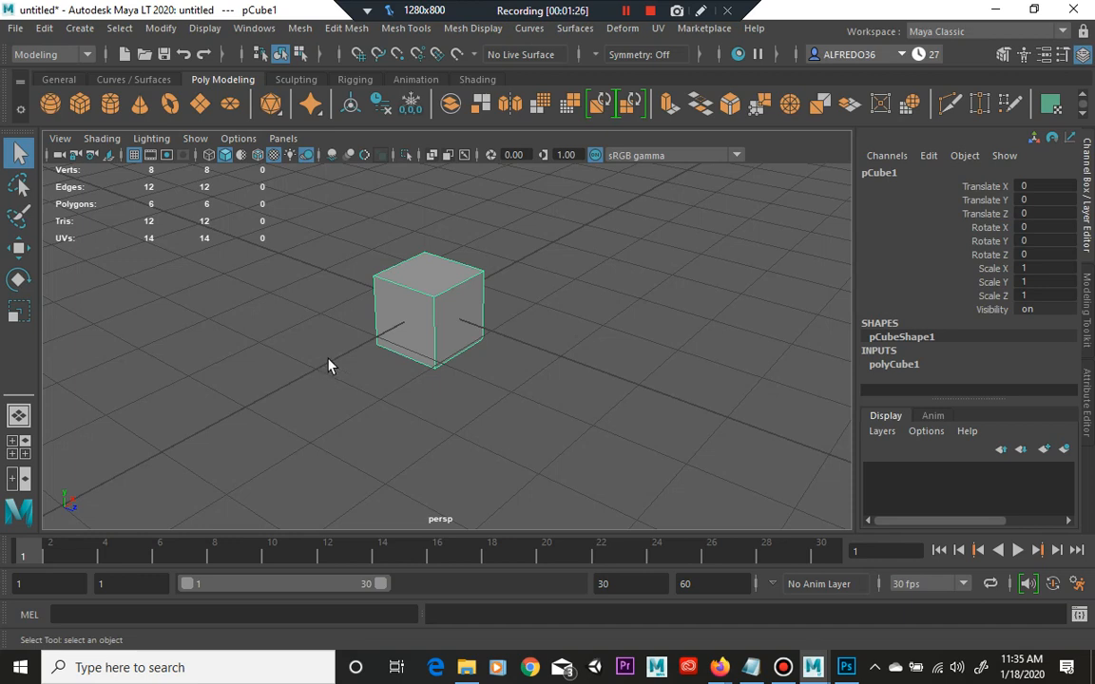
pyautogui.press('alt')
pyautogui.keyDown('alt'); pyautogui.moveTo(297, 333); pyautogui.dragTo(513, 314); pyautogui.keyUp('alt')
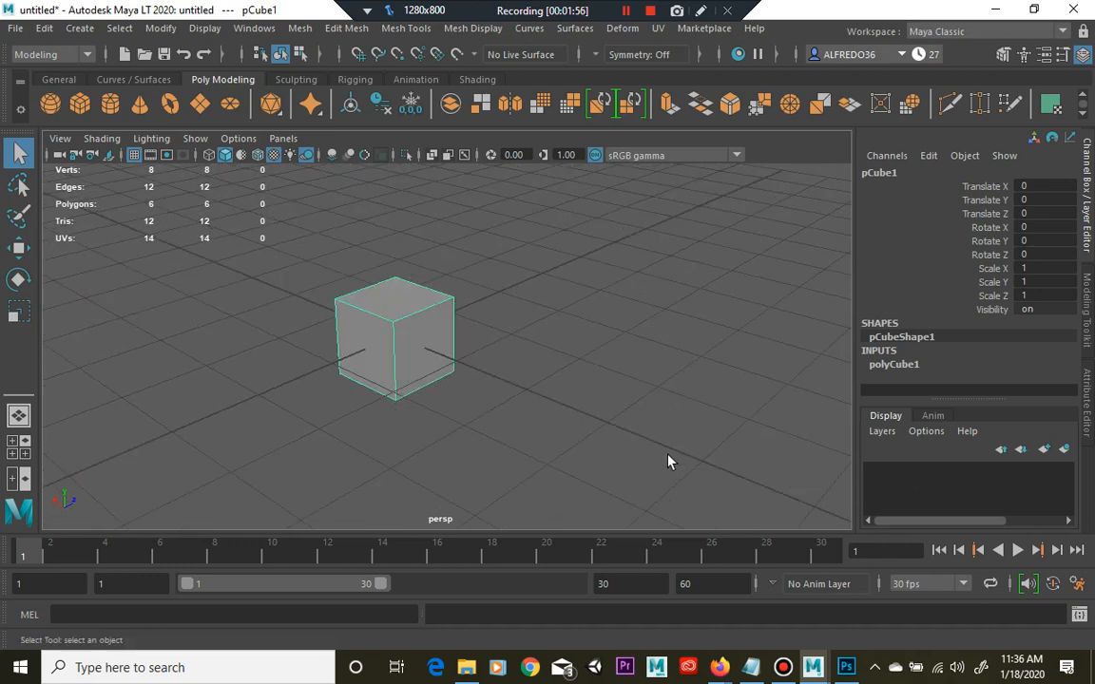
# - Zoom the perspective view in and out repeatedly to examine the cube from close up and far away
pyautogui.scroll(3, 443, 321)
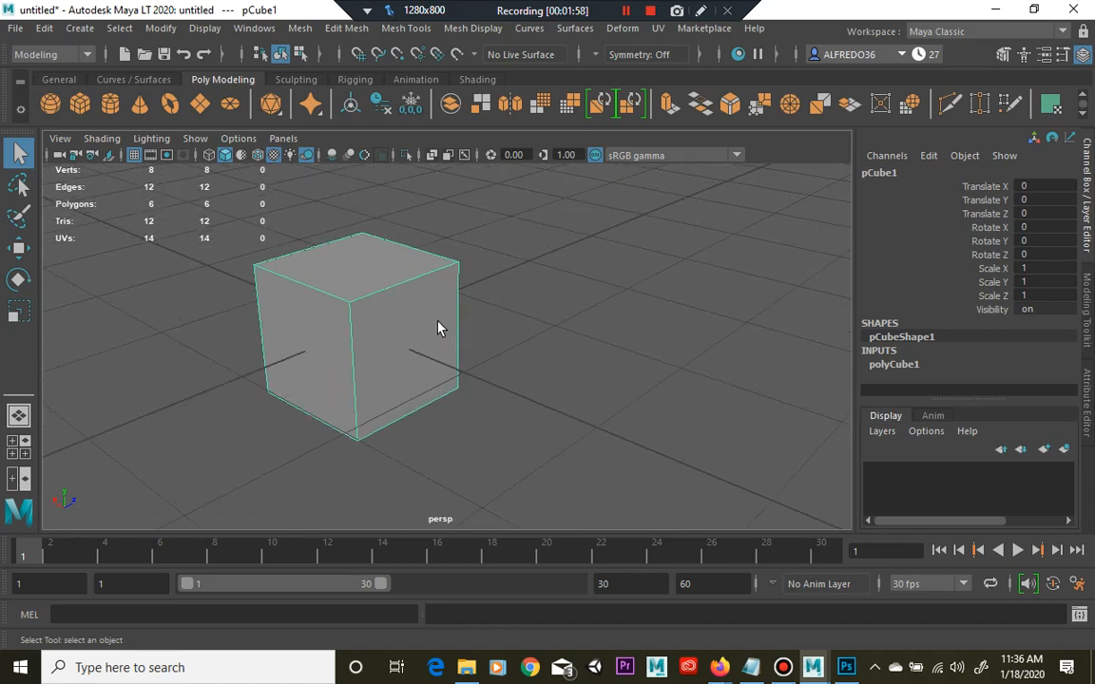
pyautogui.scroll(-2, 439, 327)
pyautogui.keyDown('alt'); pyautogui.moveTo(333, 307); pyautogui.dragTo(406, 326, button='middle'); pyautogui.keyUp('alt')
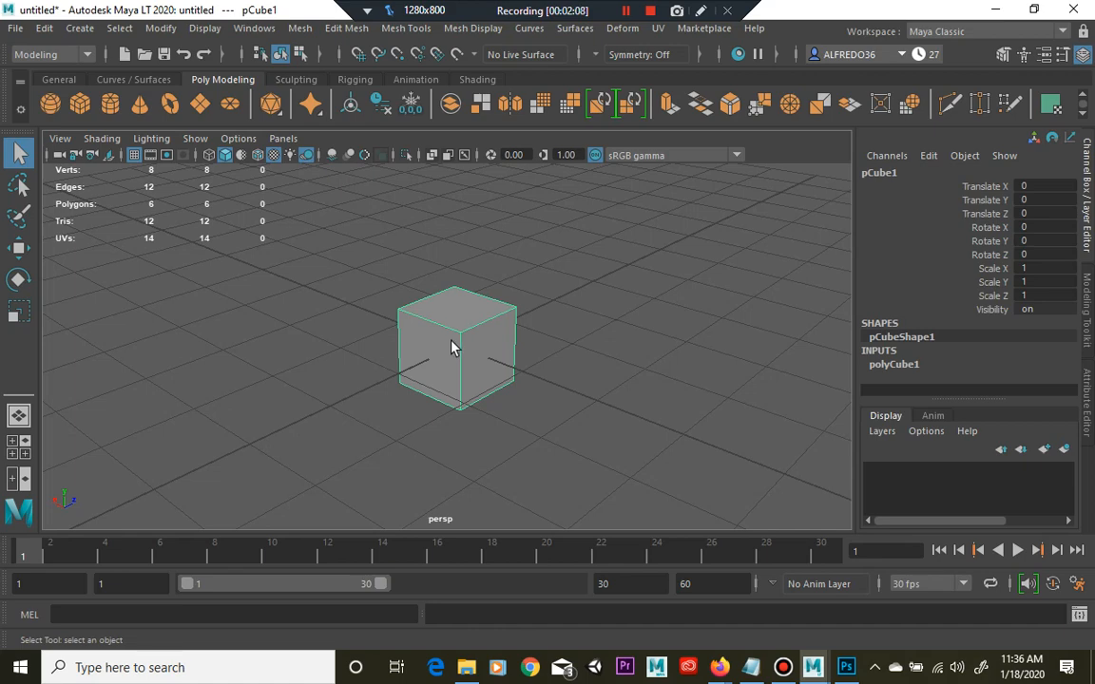
pyautogui.scroll(2, 451, 344)
pyautogui.scroll(3, 452, 346)
pyautogui.scroll(-5, 451, 346)
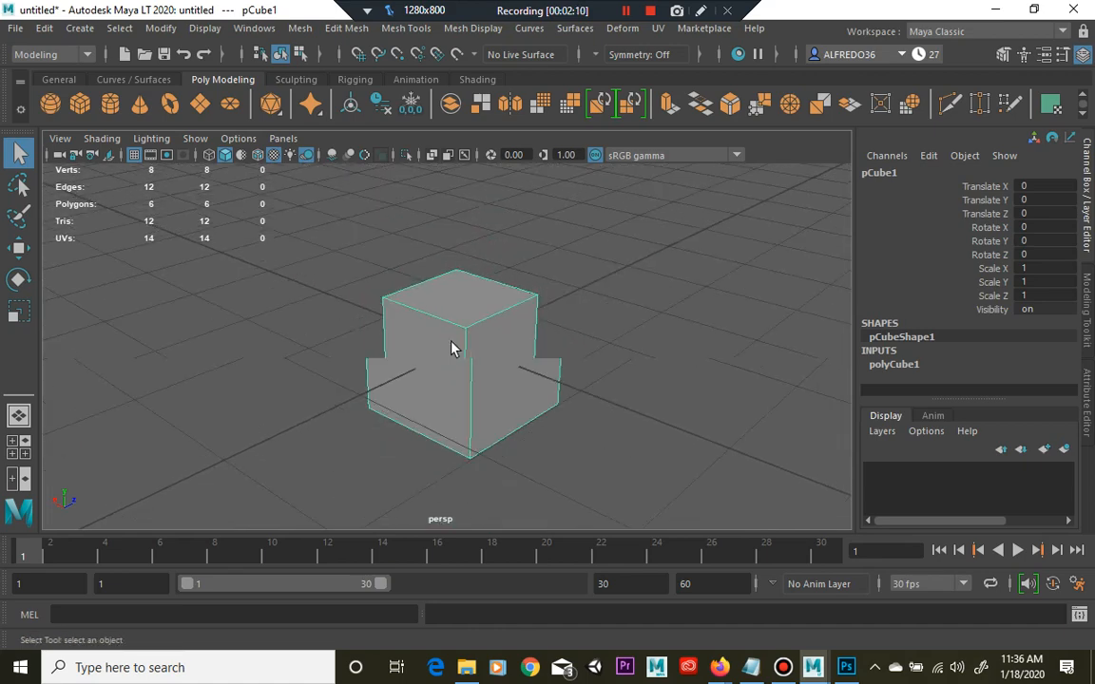
pyautogui.scroll(2, 451, 346)
pyautogui.scroll(2, 452, 348)
pyautogui.scroll(-1, 451, 348)
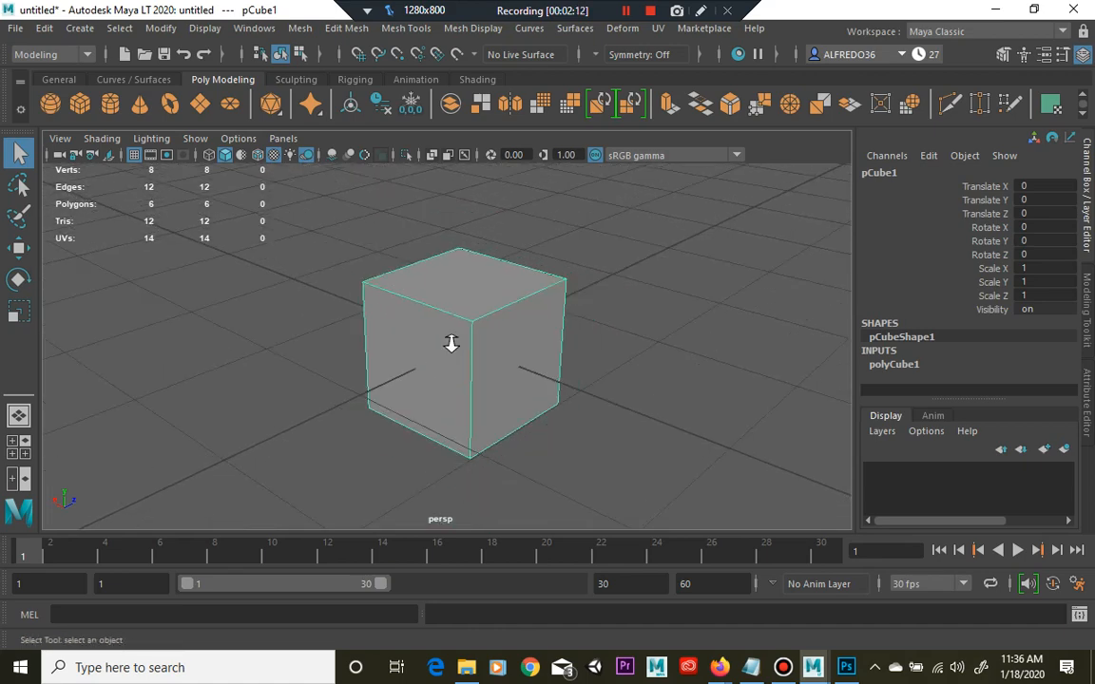
pyautogui.scroll(-1, 452, 348)
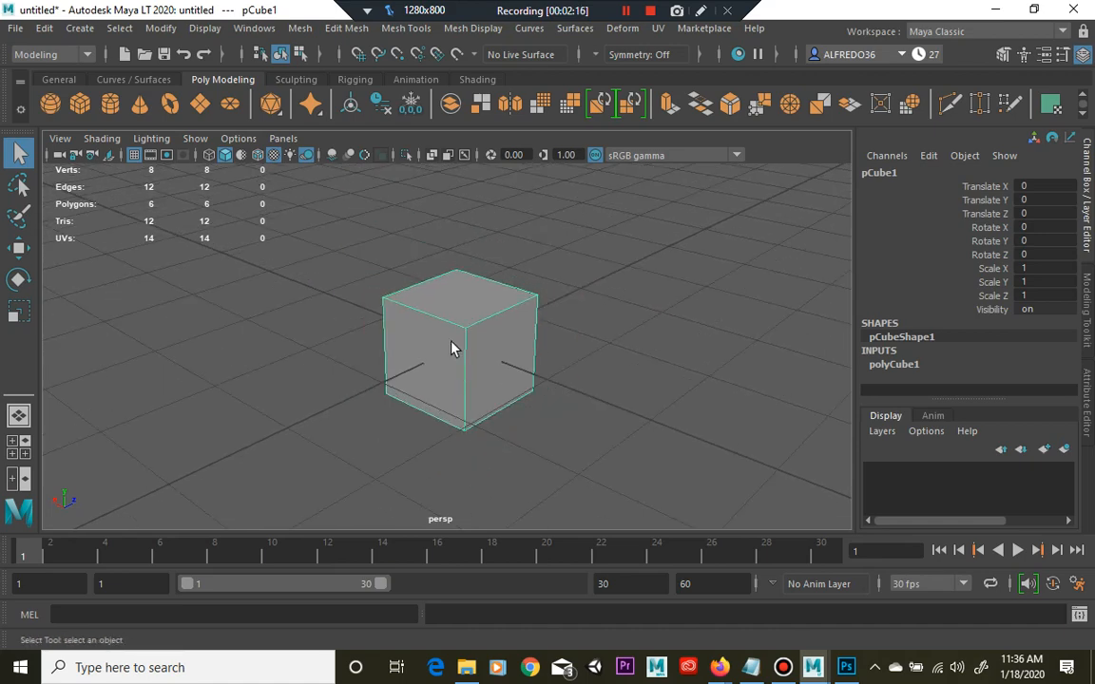
pyautogui.scroll(3, 451, 348)
pyautogui.scroll(-4, 451, 348)
pyautogui.scroll(4, 451, 347)
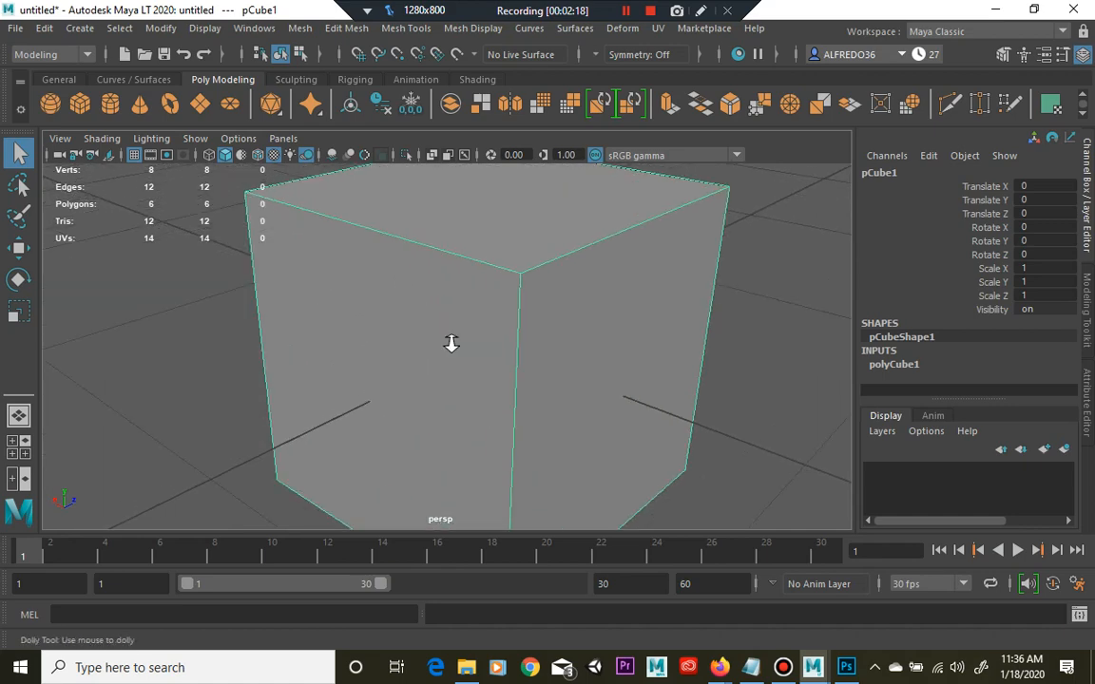
pyautogui.scroll(-7, 452, 343)
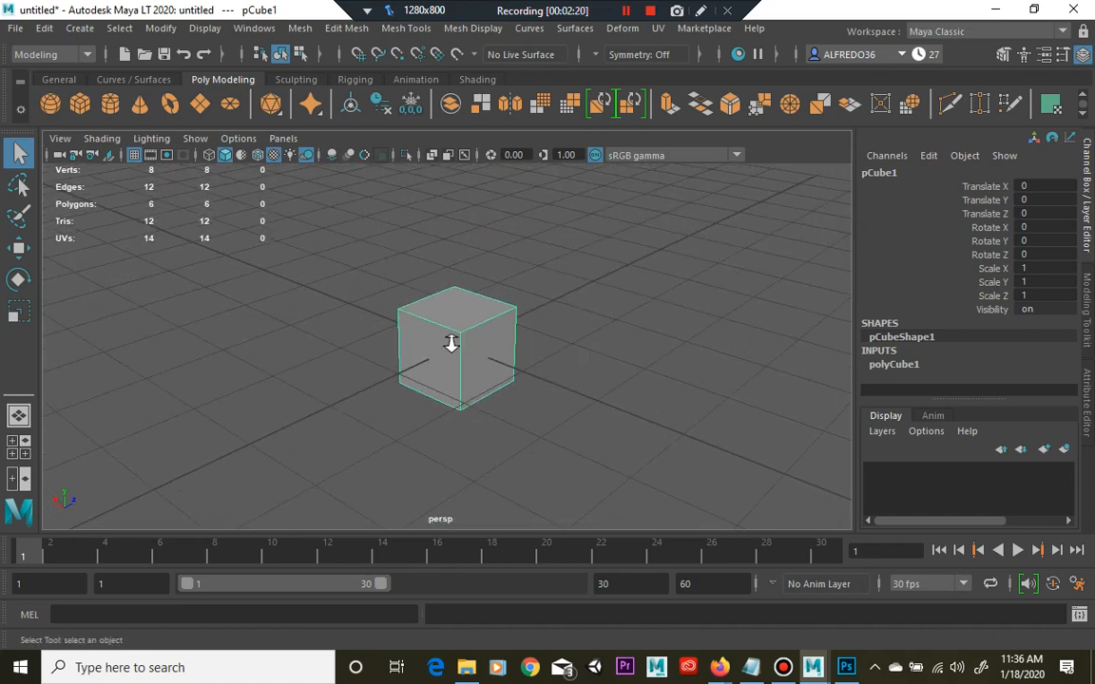
pyautogui.scroll(4, 452, 343)
pyautogui.scroll(-3, 451, 343)
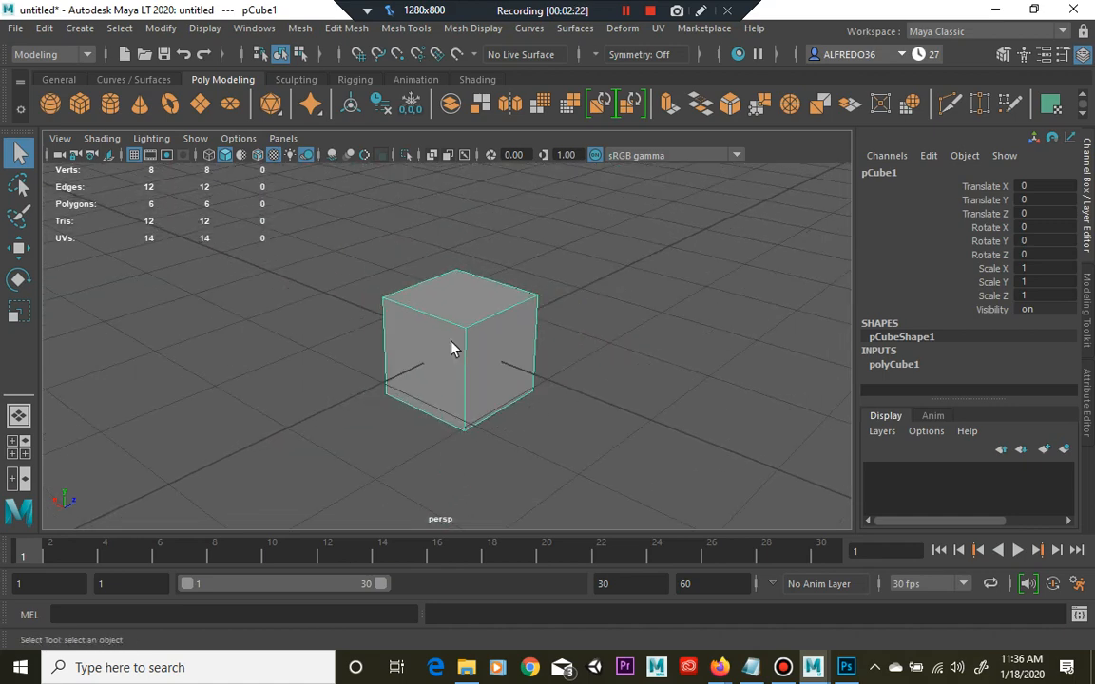
pyautogui.scroll(1, 452, 348)
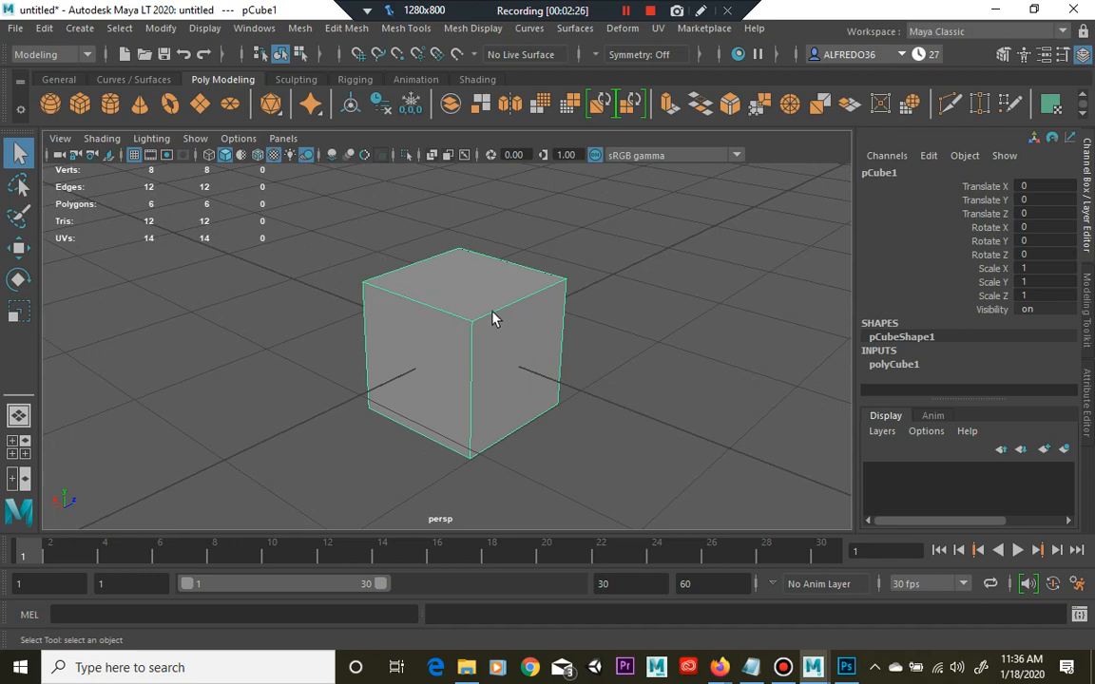
# - Pan the perspective view to shift the cube's framing, and dolly the camera in and out
pyautogui.moveTo(493, 308)
pyautogui.keyDown('alt'); pyautogui.mouseDown(button='middle')
pyautogui.moveTo(435, 318)
pyautogui.moveTo(648, 305)
pyautogui.moveTo(625, 221)
pyautogui.moveTo(550, 299)
pyautogui.moveTo(459, 442)
pyautogui.moveTo(481, 314)
pyautogui.mouseUp(button='middle'); pyautogui.keyUp('alt')
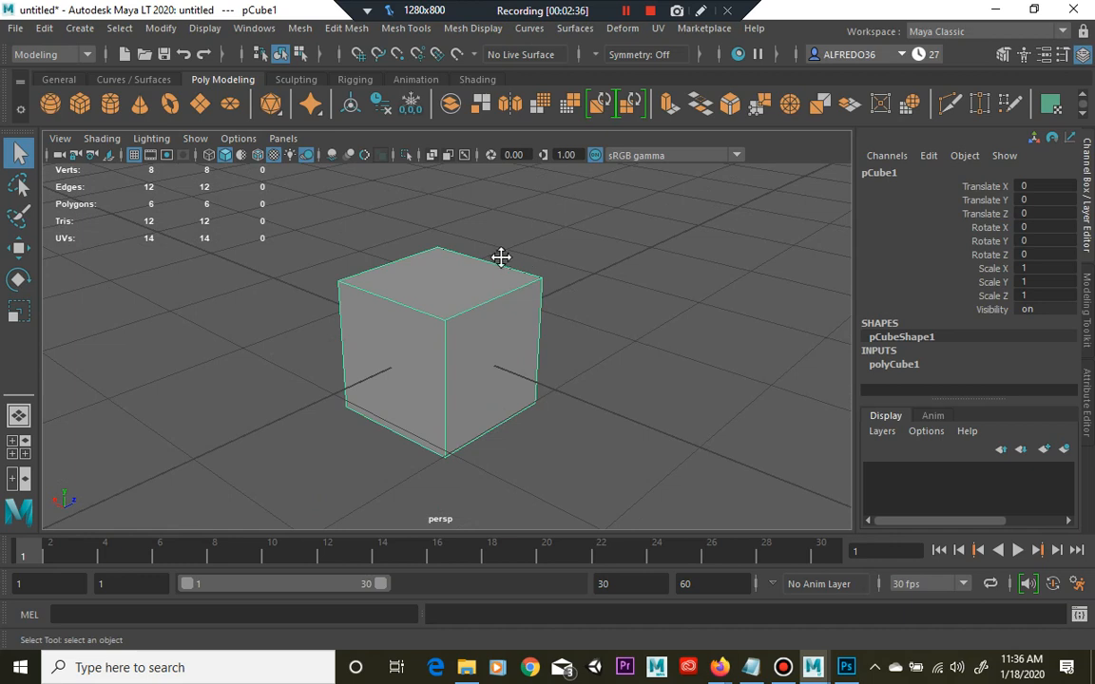
pyautogui.keyDown('alt'); pyautogui.moveTo(501, 258); pyautogui.dragTo(529, 260, button='middle'); pyautogui.keyUp('alt')
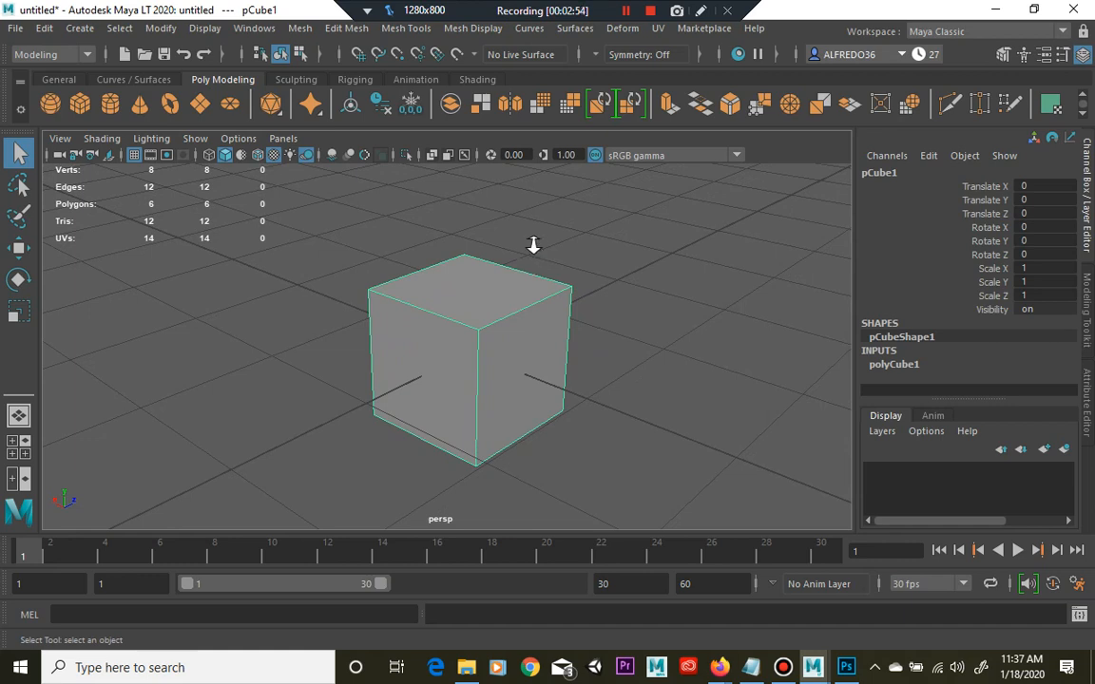
pyautogui.scroll(3, 531, 243)
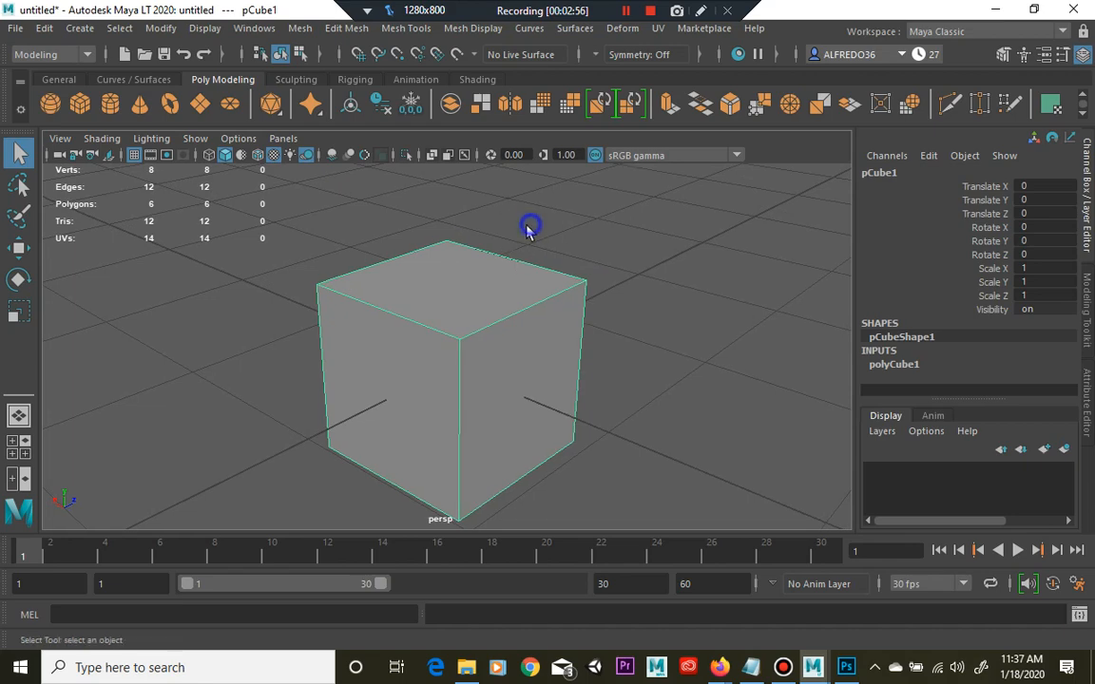
pyautogui.keyDown('alt'); pyautogui.moveTo(528, 229); pyautogui.dragTo(467, 366, button='right'); pyautogui.keyUp('alt')
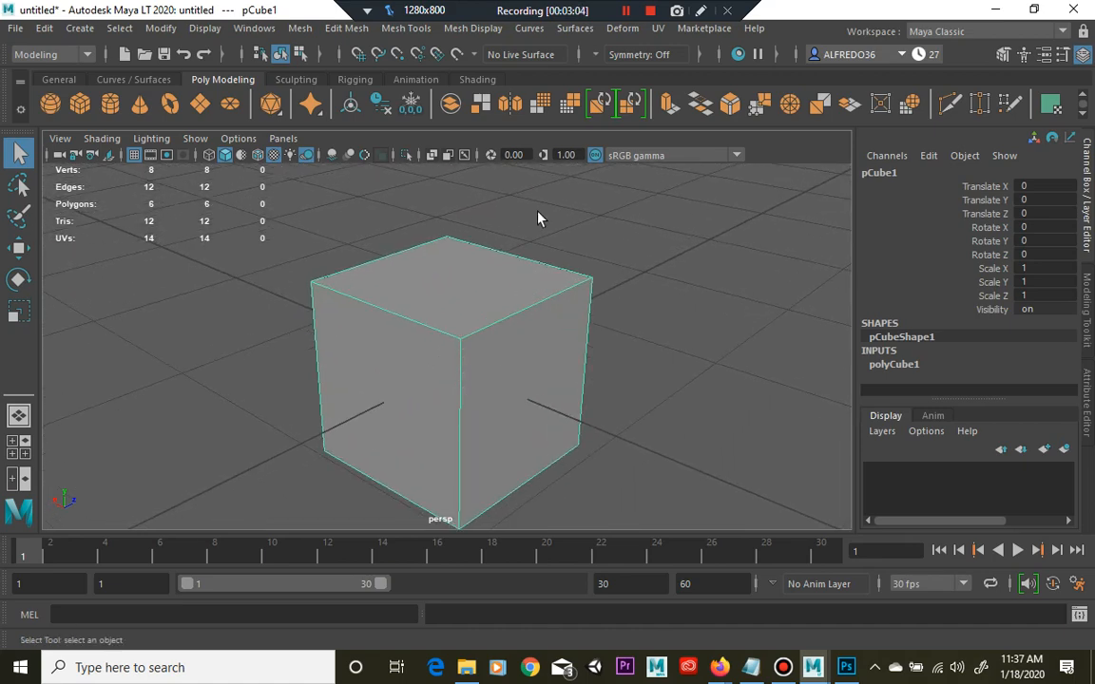
pyautogui.keyDown('alt'); pyautogui.moveTo(537, 218); pyautogui.dragTo(254, 360, button='right'); pyautogui.keyUp('alt')
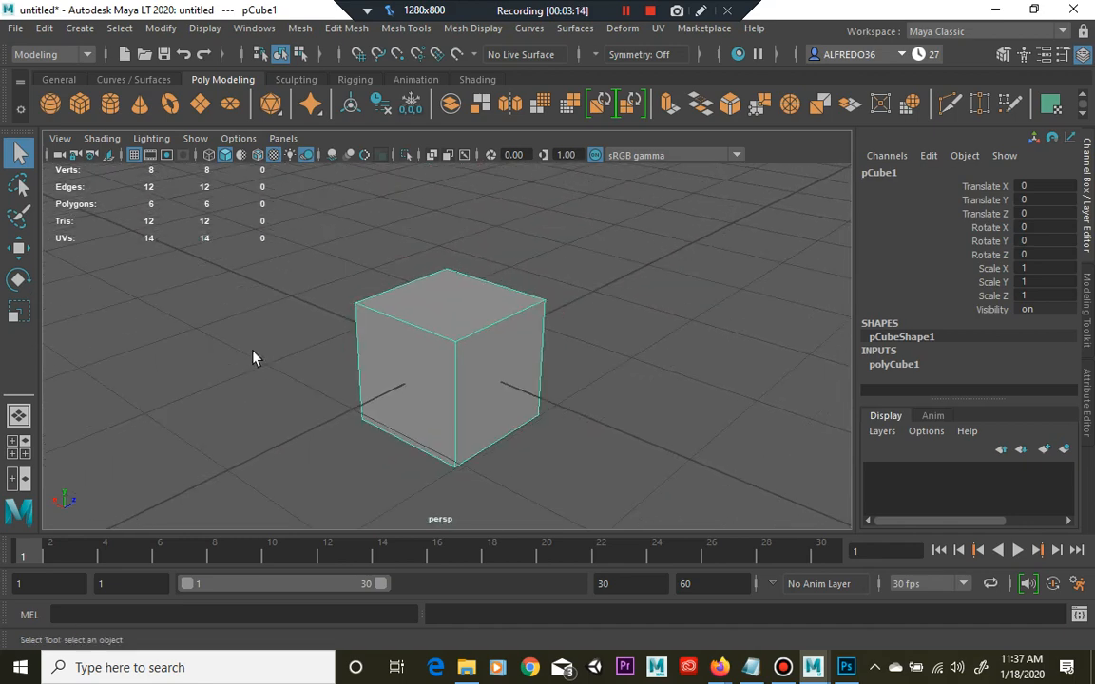
# - Tumble the view from above the cube to a low angle and around its sides, combining orbiting with zooming
pyautogui.keyDown('alt'); pyautogui.moveTo(525, 354); pyautogui.dragTo(467, 399); pyautogui.keyUp('alt')
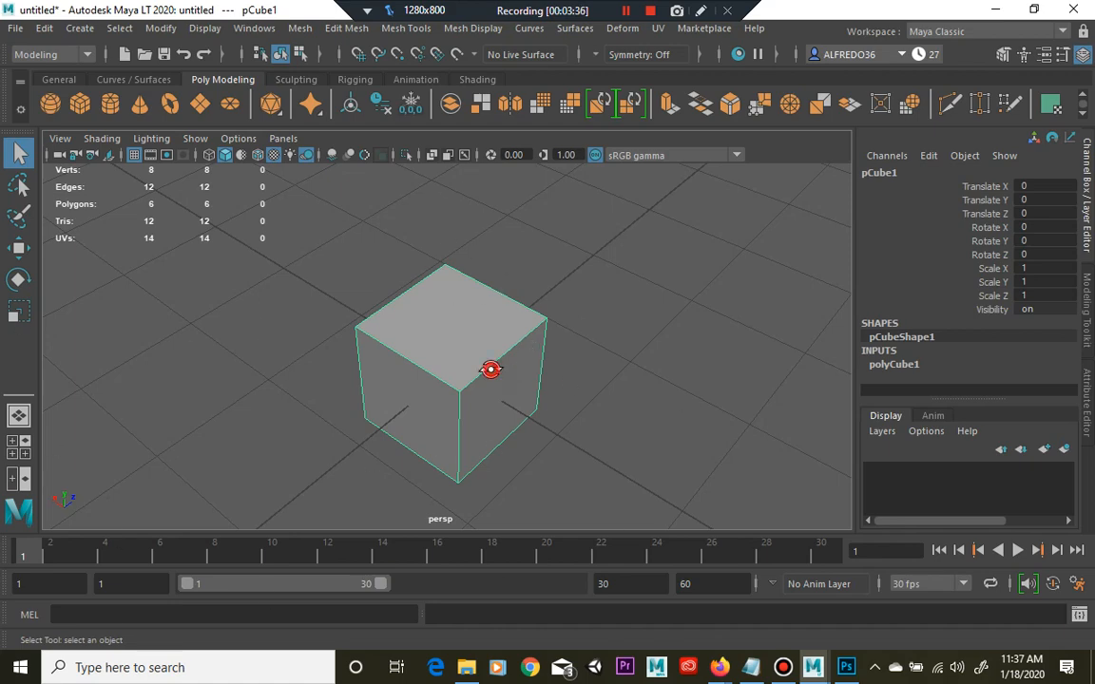
pyautogui.keyDown('alt'); pyautogui.moveTo(490, 370); pyautogui.dragTo(345, 372); pyautogui.keyUp('alt')
pyautogui.scroll(-5, 486, 323)
pyautogui.scroll(5, 506, 329)
pyautogui.scroll(3, 505, 337)
pyautogui.keyDown('alt'); pyautogui.moveTo(472, 362); pyautogui.dragTo(547, 335); pyautogui.keyUp('alt')
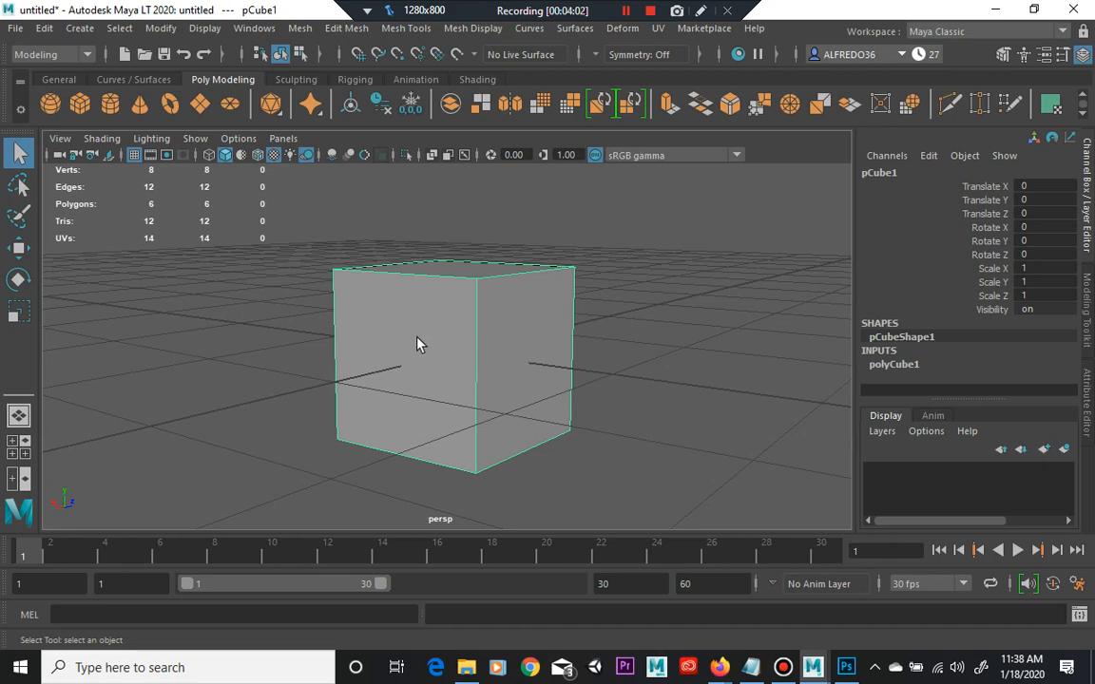
pyautogui.moveTo(559, 371)
pyautogui.keyDown('alt'); pyautogui.mouseDown()
pyautogui.moveTo(477, 369)
pyautogui.moveTo(459, 344)
pyautogui.mouseUp(); pyautogui.keyUp('alt')
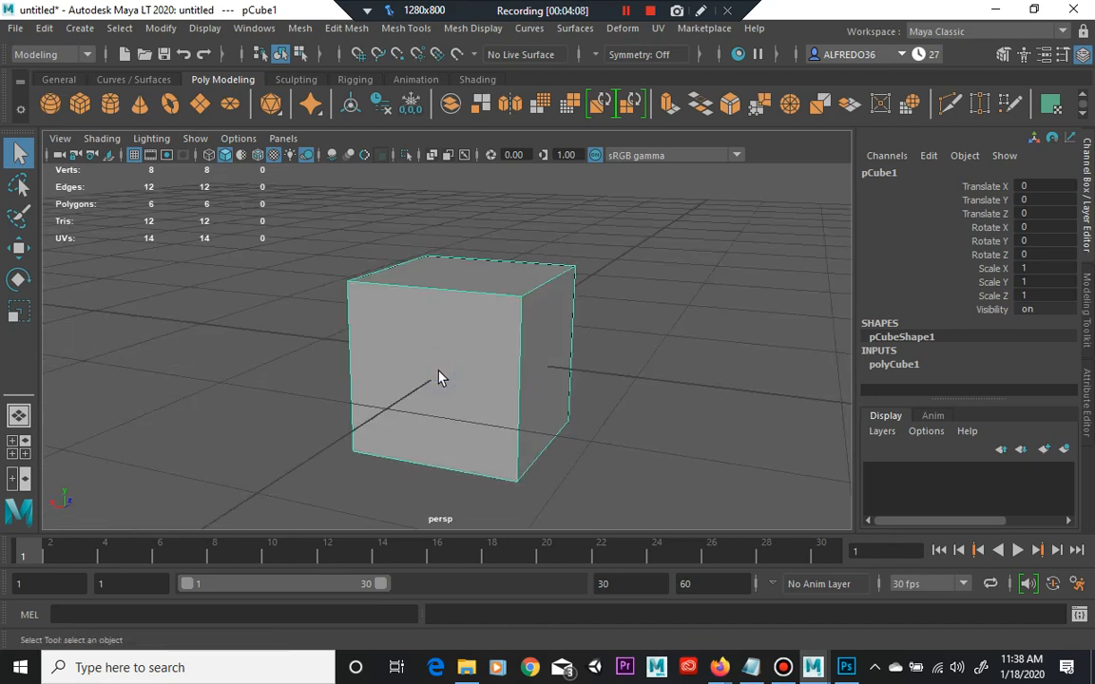
# - Switch the cube to face selection, select its large front-facing side face and inspect it from other angles
pyautogui.moveTo(438, 377); pyautogui.dragTo(425, 290, button='right')
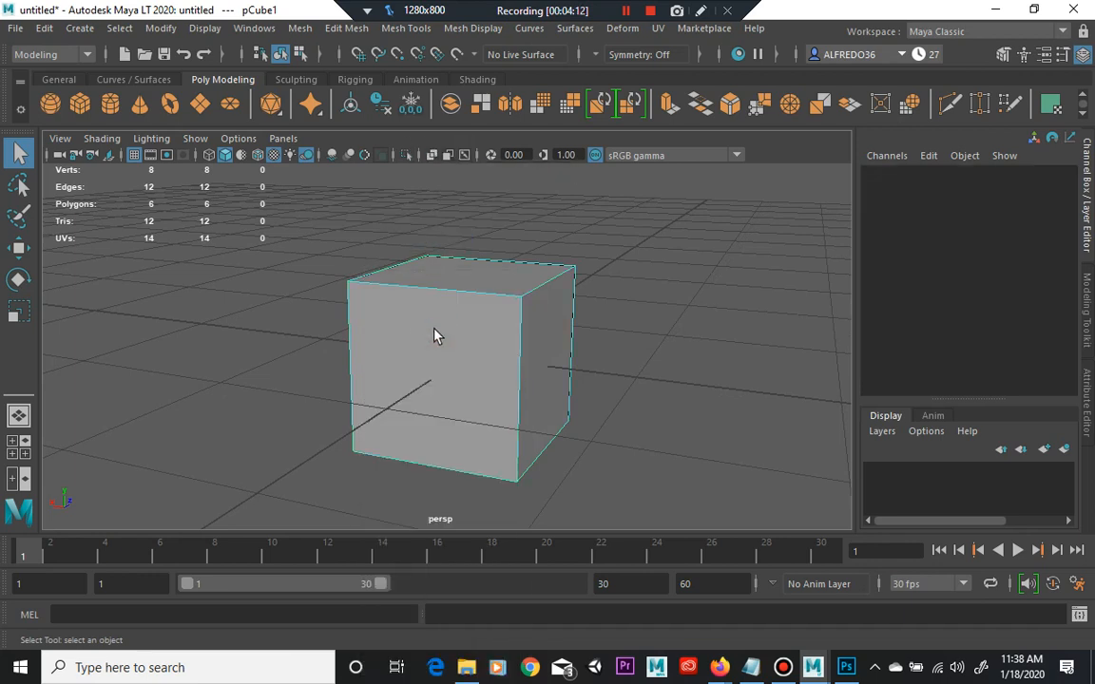
pyautogui.click(395, 362)
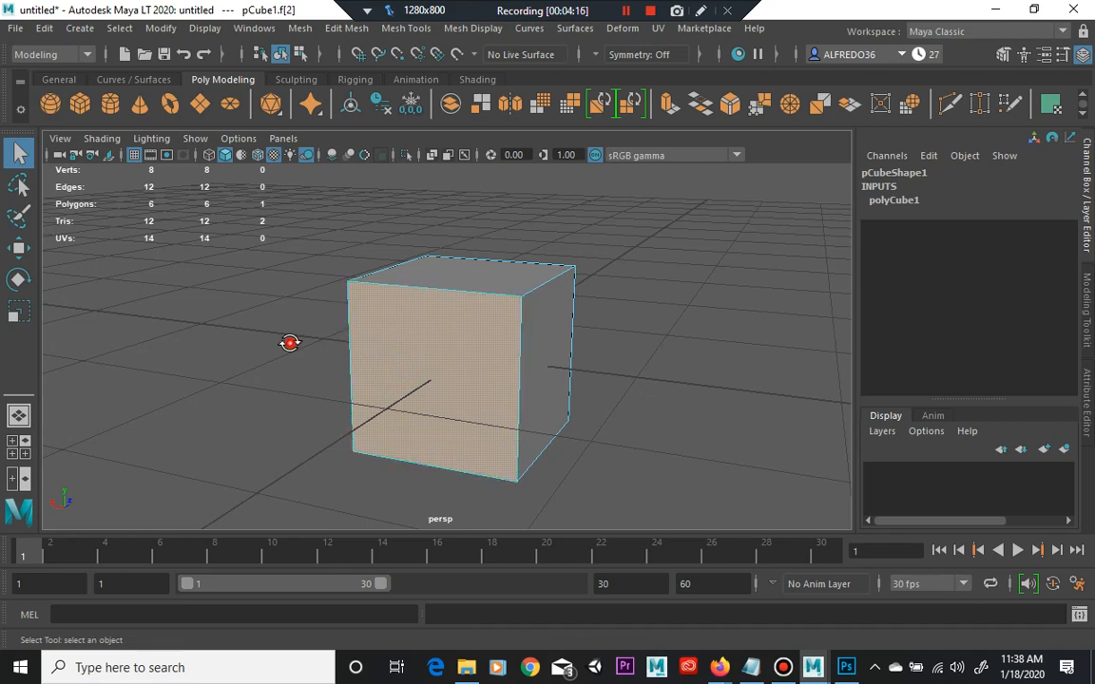
pyautogui.keyDown('alt'); pyautogui.moveTo(288, 345); pyautogui.dragTo(403, 364); pyautogui.keyUp('alt')
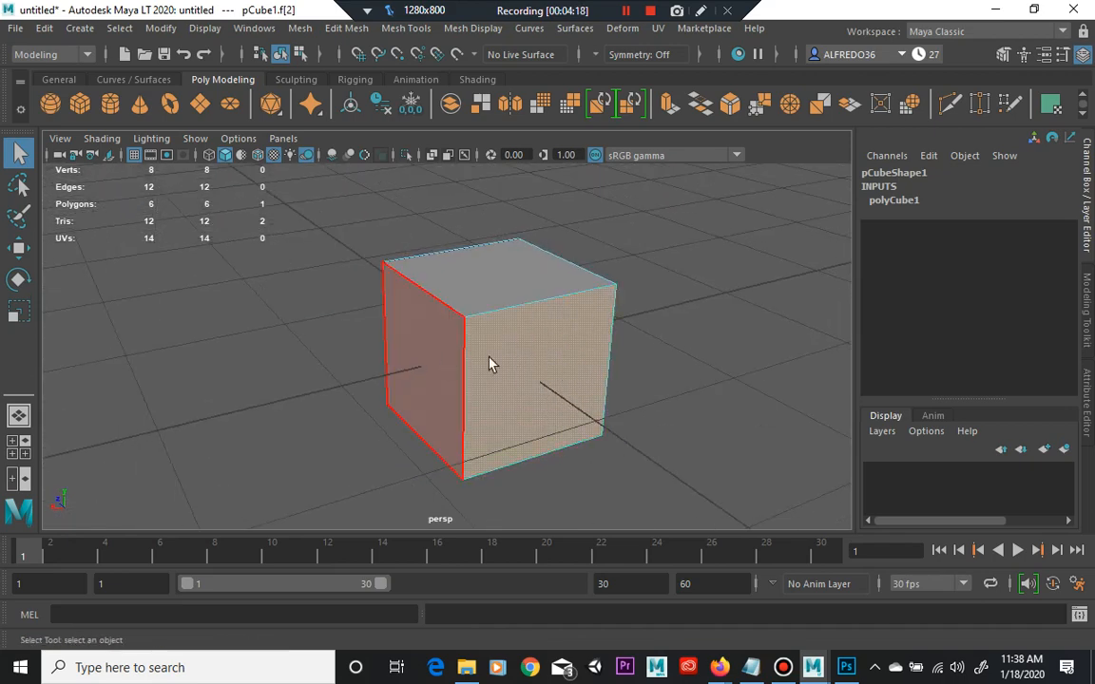
pyautogui.keyDown('alt'); pyautogui.moveTo(528, 381); pyautogui.dragTo(350, 373); pyautogui.keyUp('alt')
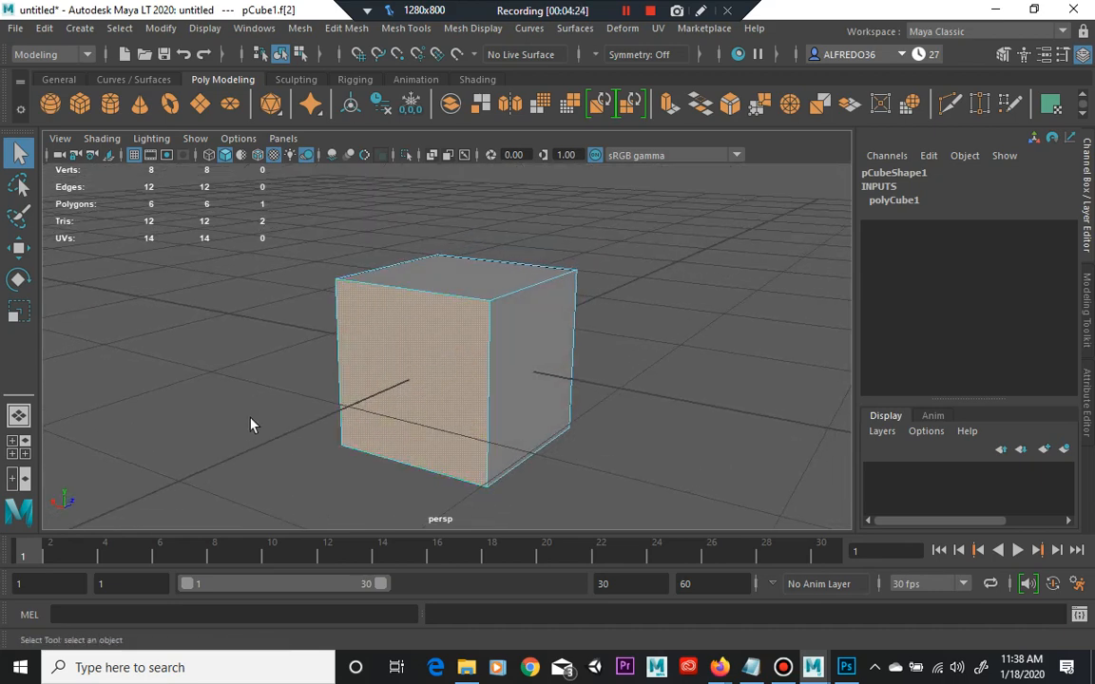
# - Switch to the four-view layout and toggle between the maximised perspective view and all four views
pyautogui.click(21, 455)
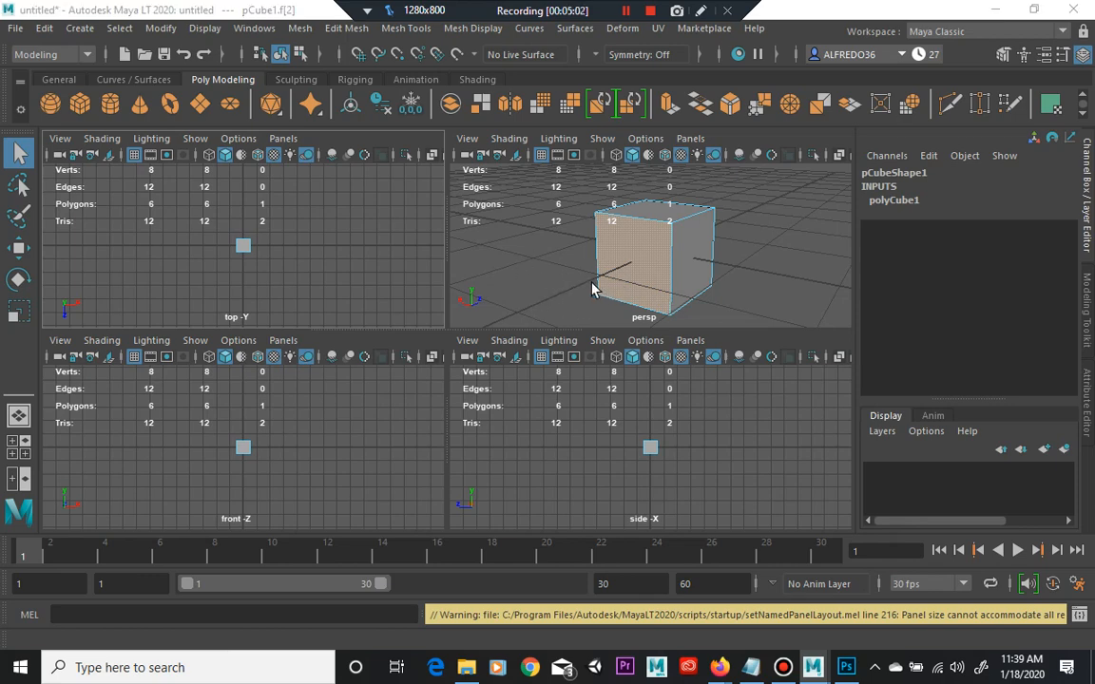
pyautogui.press('space')
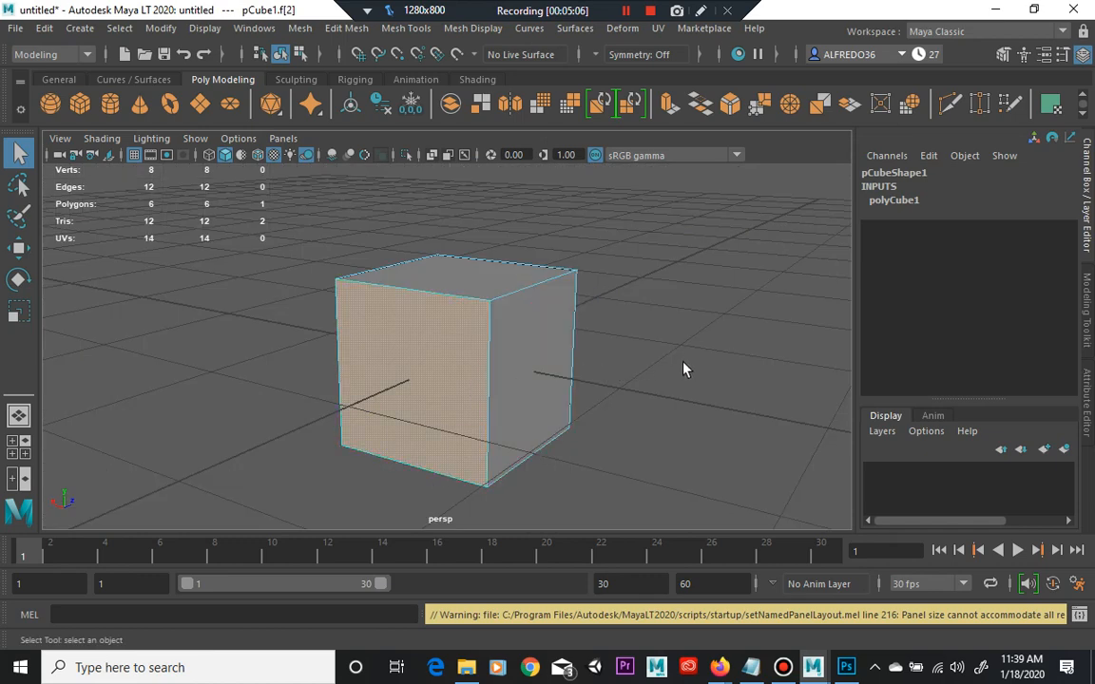
pyautogui.press('space')
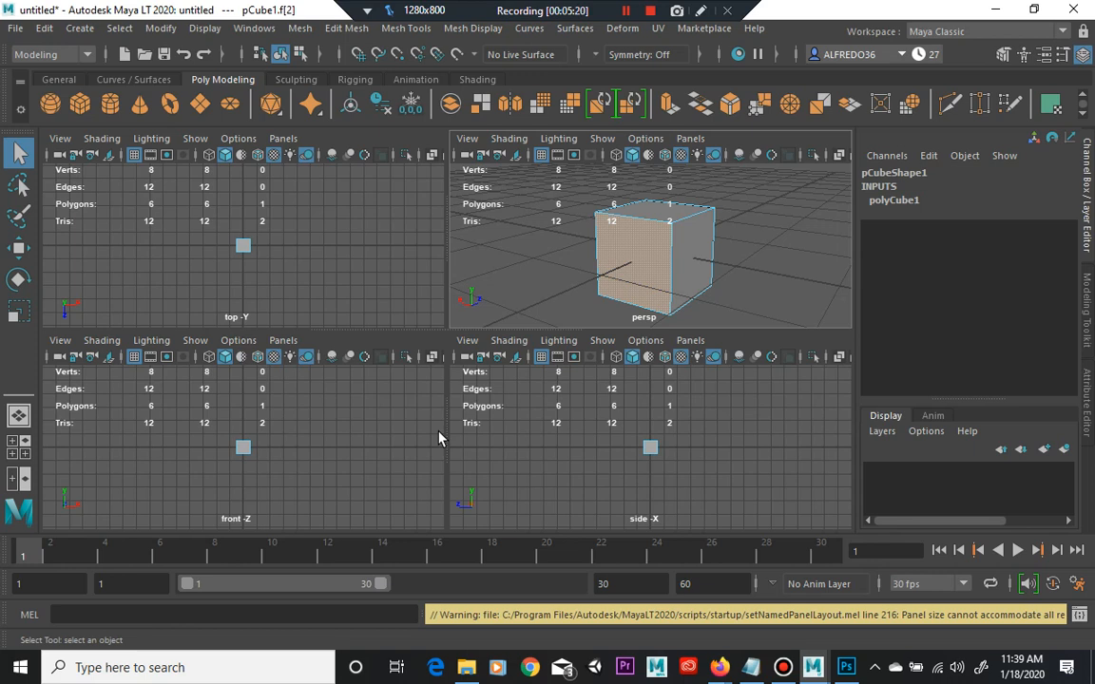
# - Examine the perspective camera choices available for the persp viewport without picking one
pyautogui.click(698, 141)
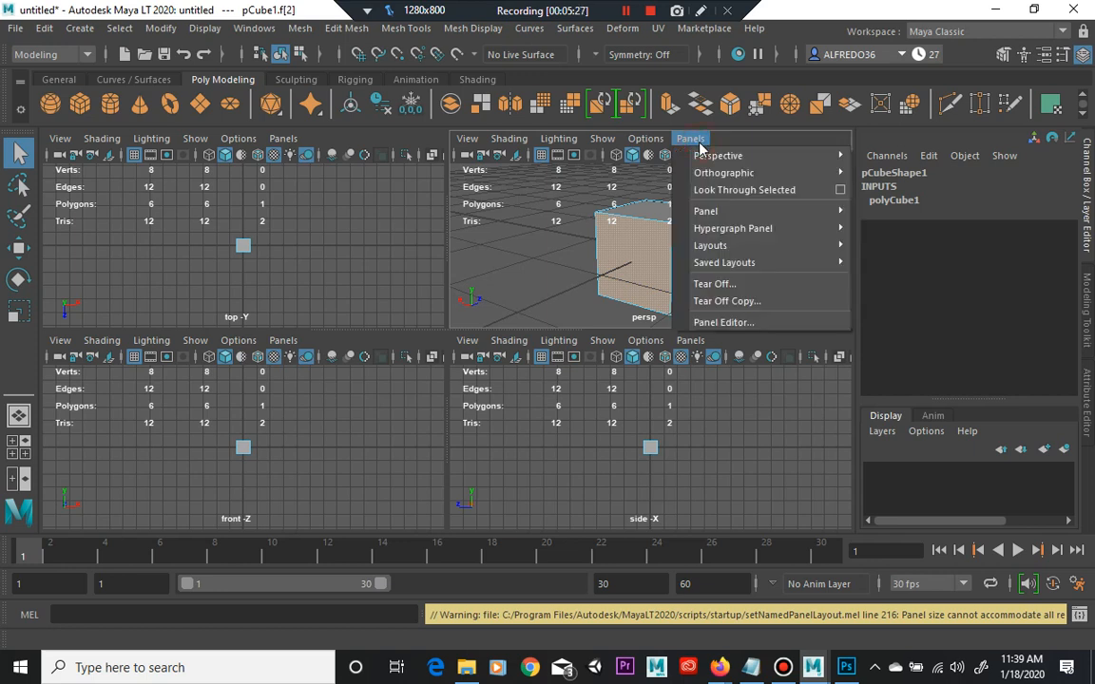
pyautogui.moveTo(700, 160)
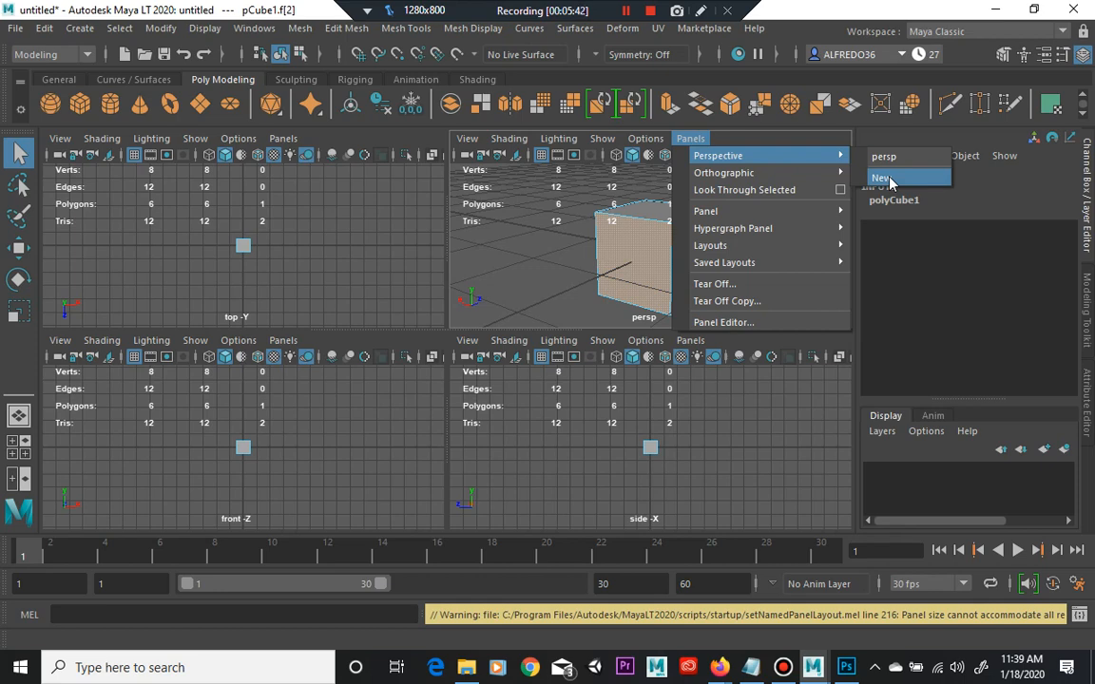
pyautogui.click(741, 133)
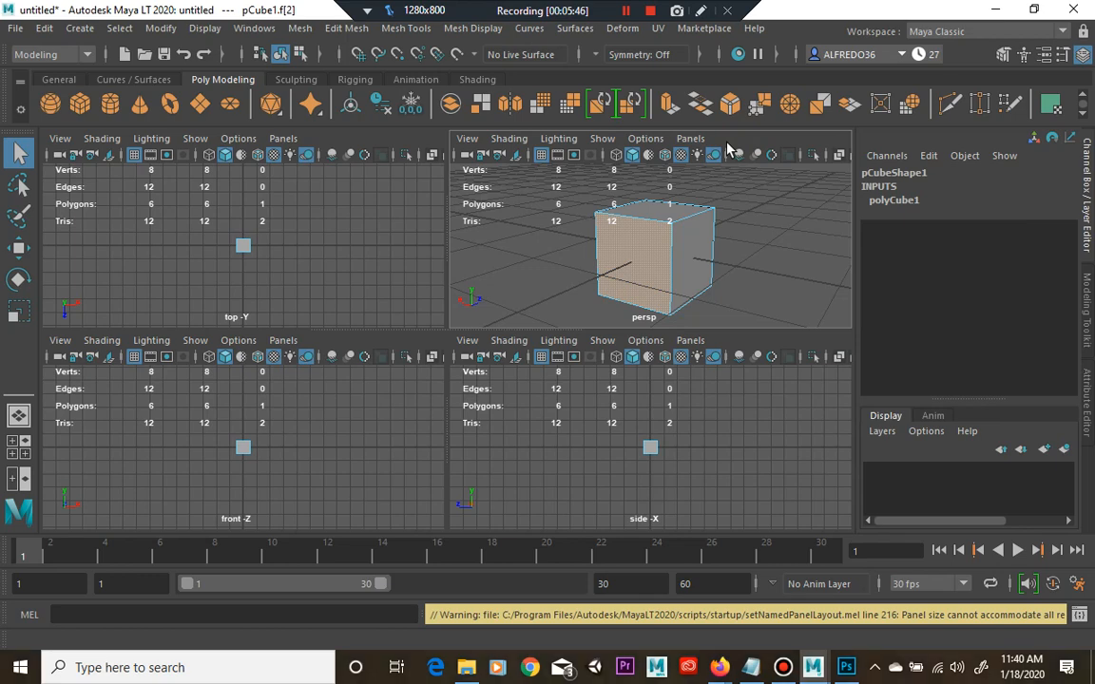
# - Maximise the perspective view and return the cube to object selection mode
pyautogui.press('space')
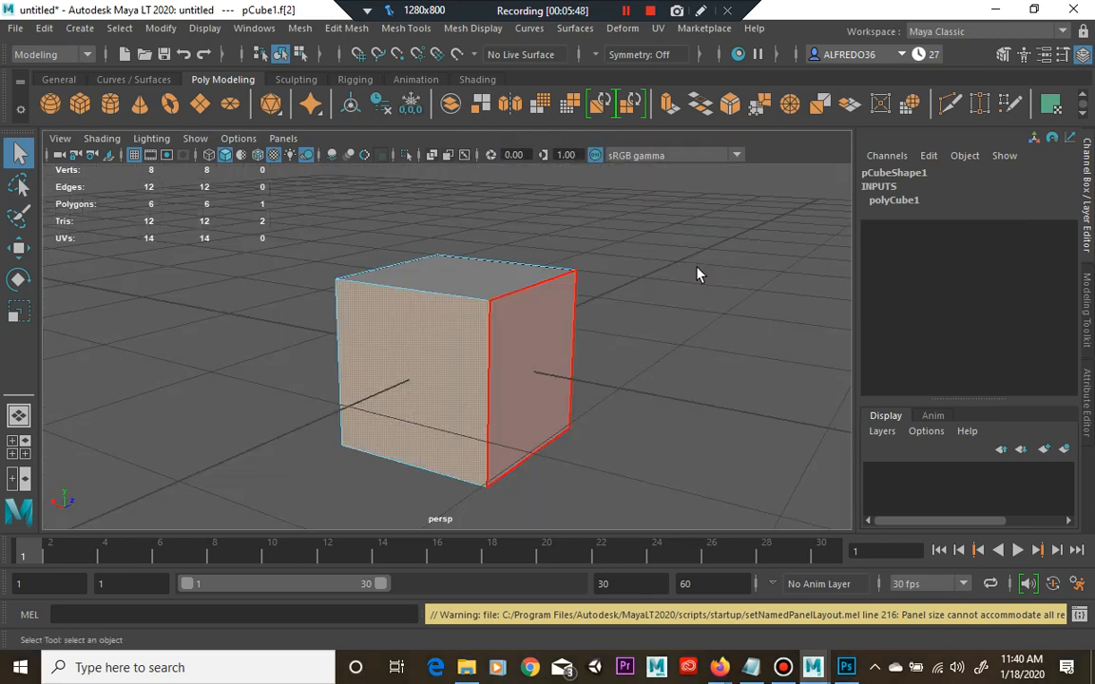
pyautogui.click(281, 54)
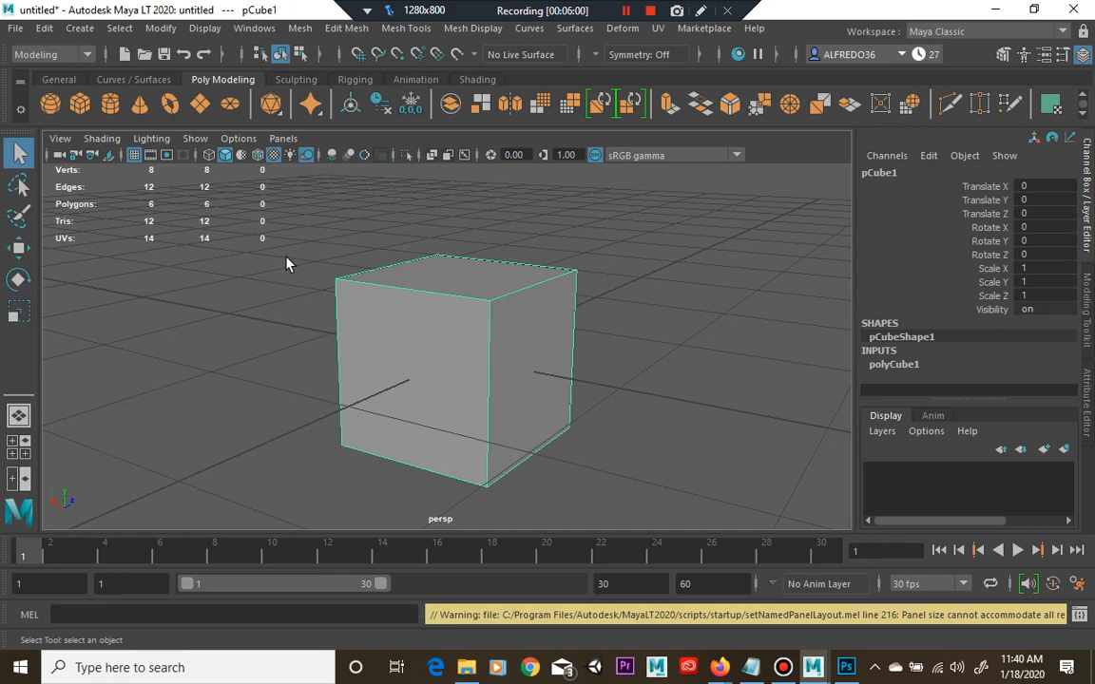
# - Zoom out and pan the perspective view until the cube lies outside the visible area
pyautogui.scroll(-3, 400, 268)
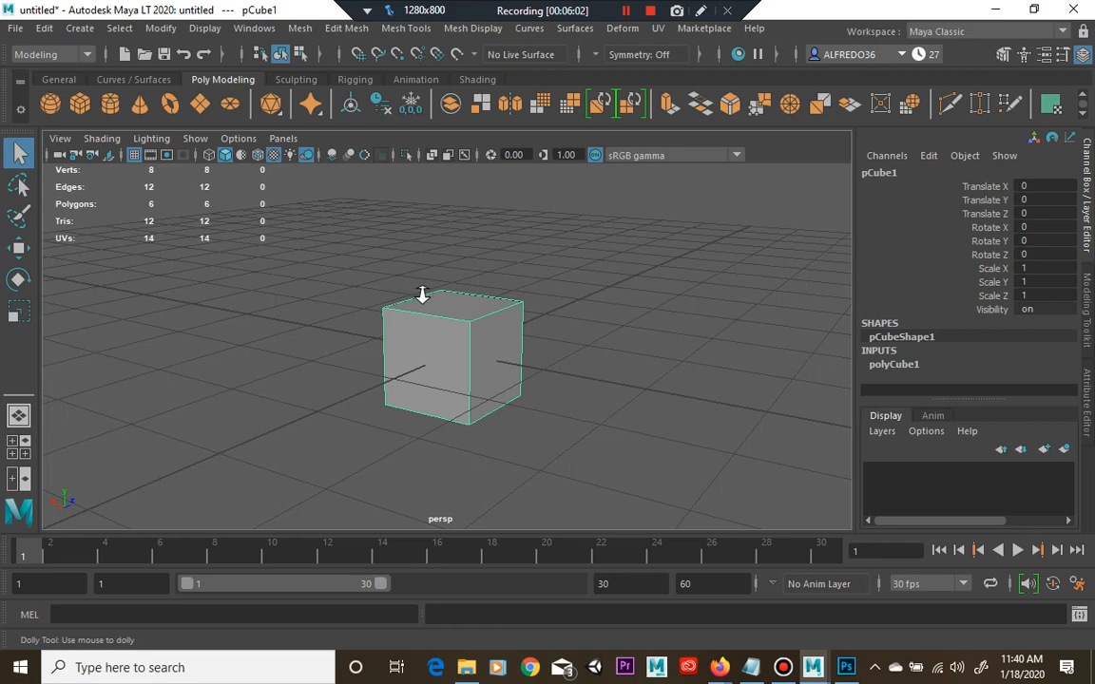
pyautogui.scroll(-5, 407, 323)
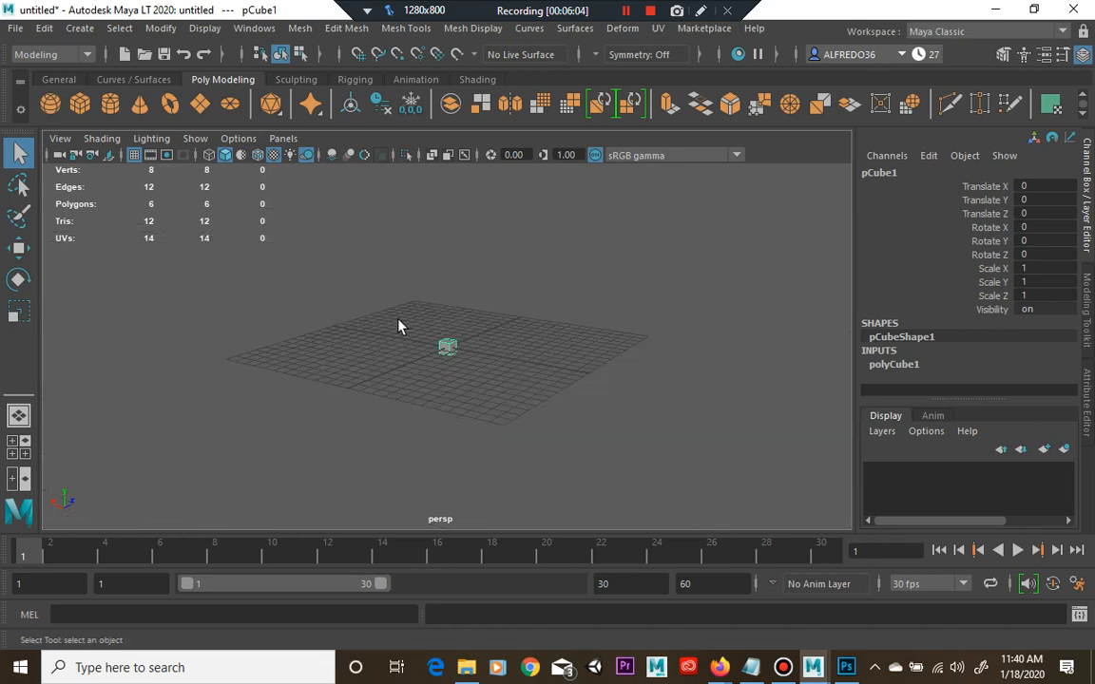
pyautogui.keyDown('alt'); pyautogui.moveTo(400, 326); pyautogui.dragTo(813, 342, button='middle'); pyautogui.keyUp('alt')
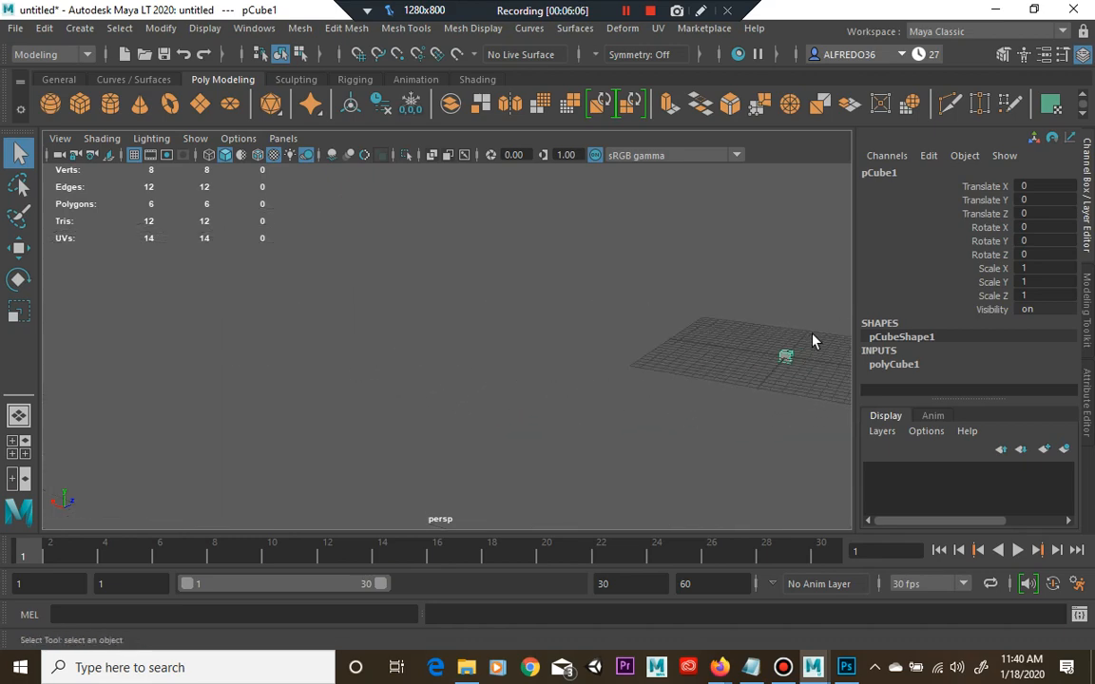
pyautogui.keyDown('alt'); pyautogui.moveTo(709, 350); pyautogui.dragTo(752, 324, button='middle'); pyautogui.keyUp('alt')
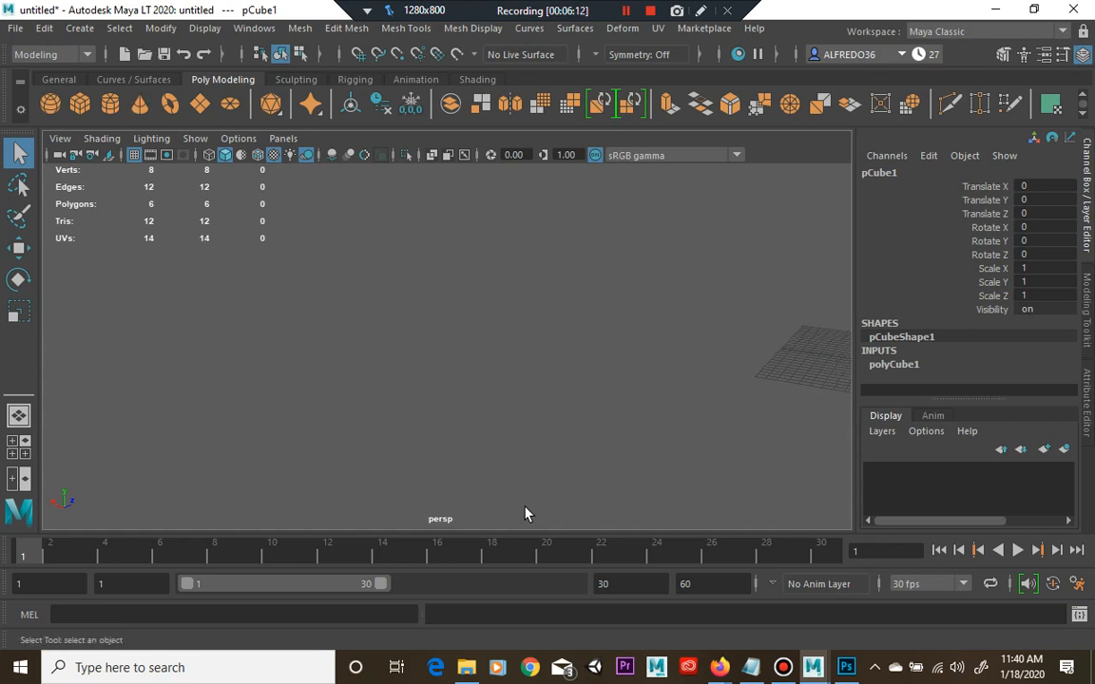
# - Open the Outliner and select pCube1 in its list
pyautogui.click(254, 29)
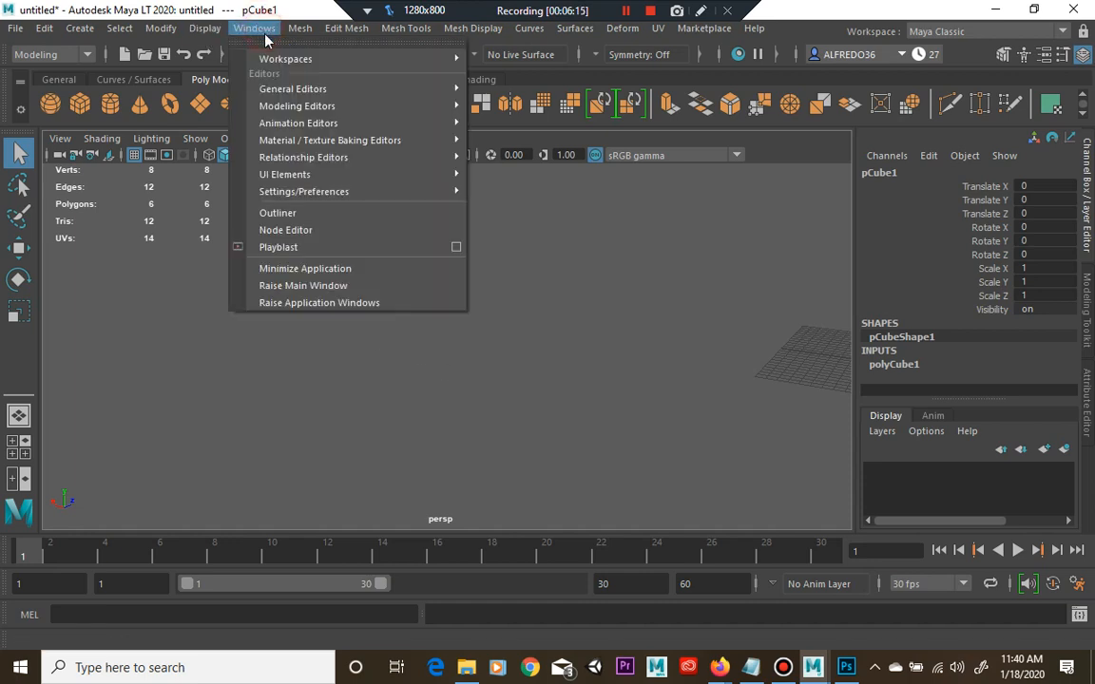
pyautogui.click(313, 213)
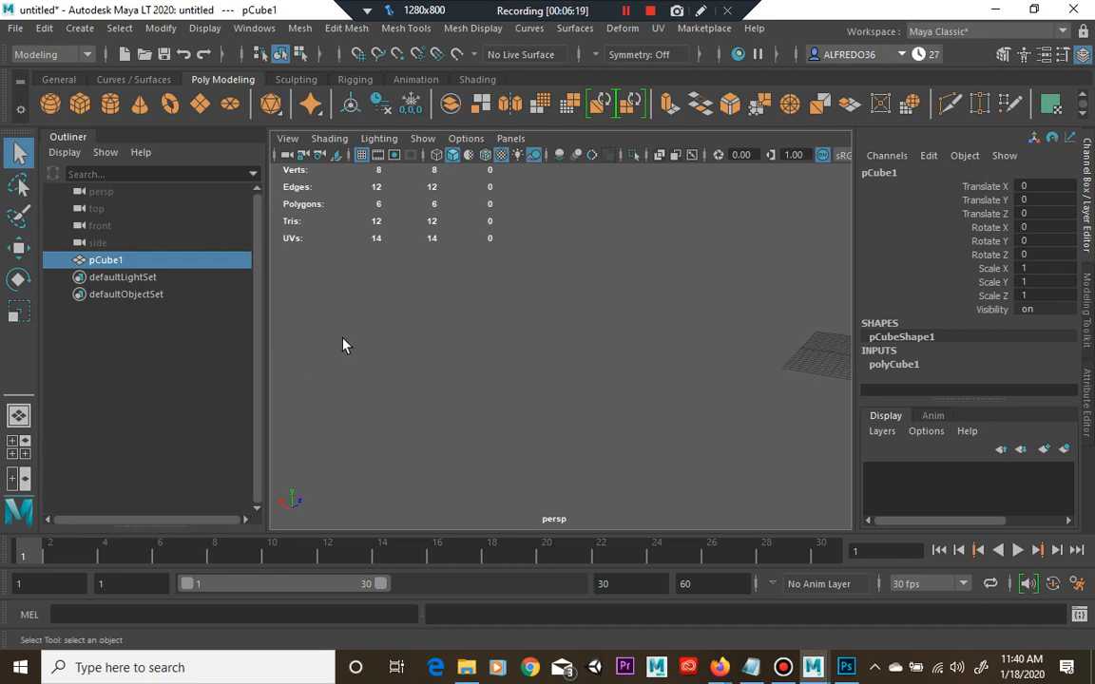
pyautogui.click(263, 31)
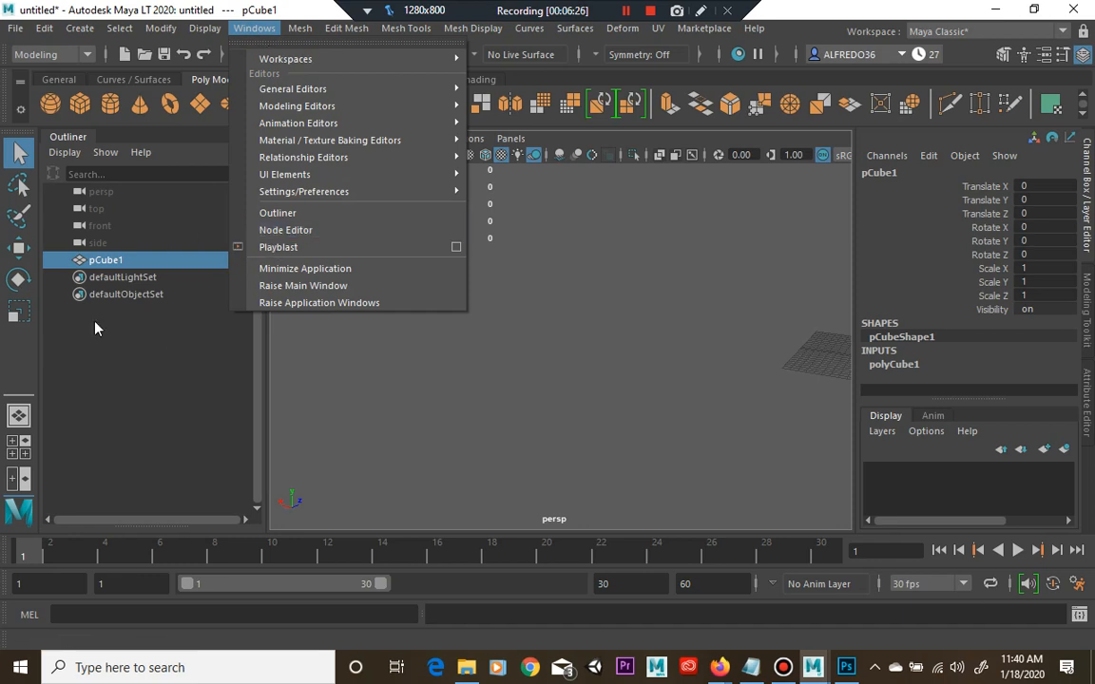
pyautogui.click(124, 329)
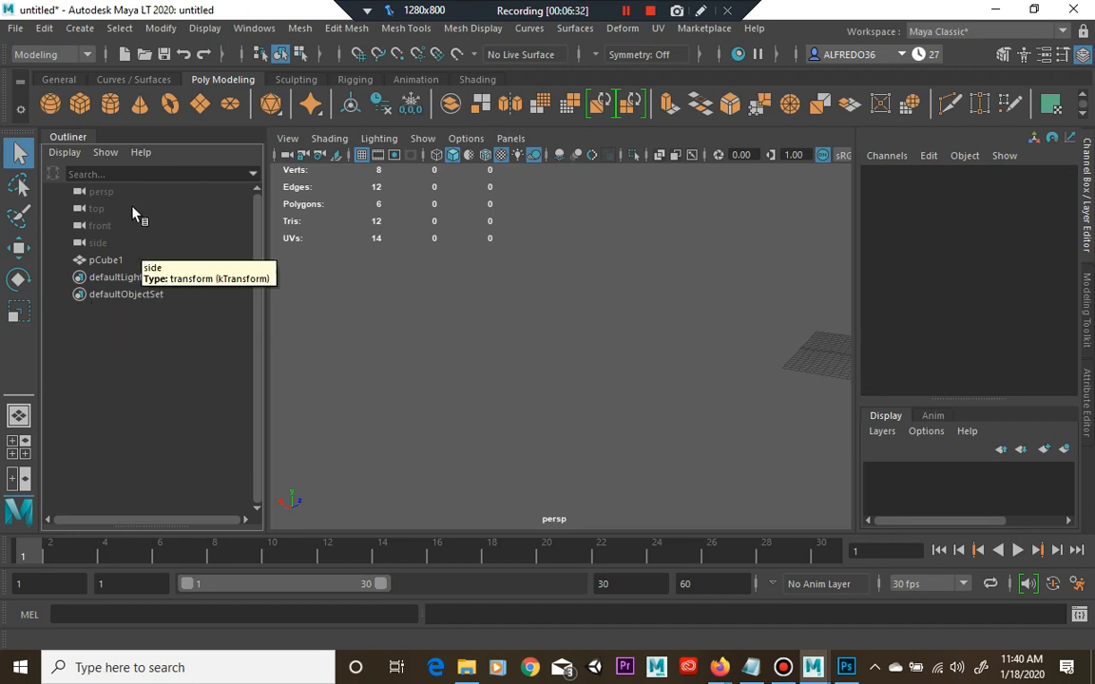
pyautogui.click(107, 262)
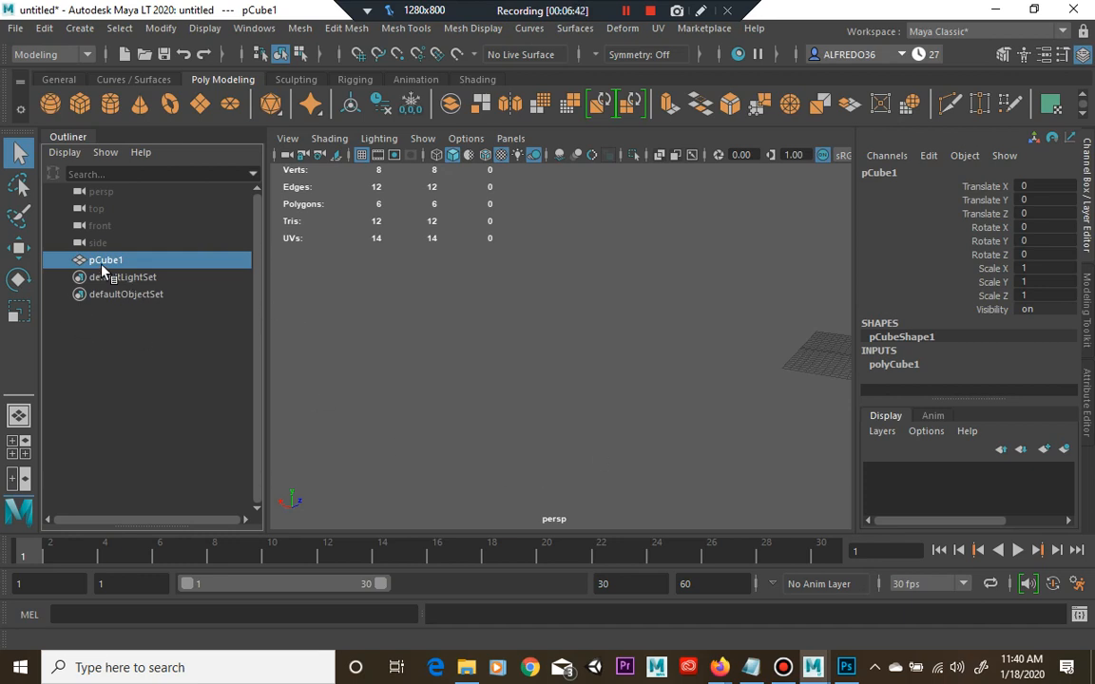
pyautogui.click(243, 32)
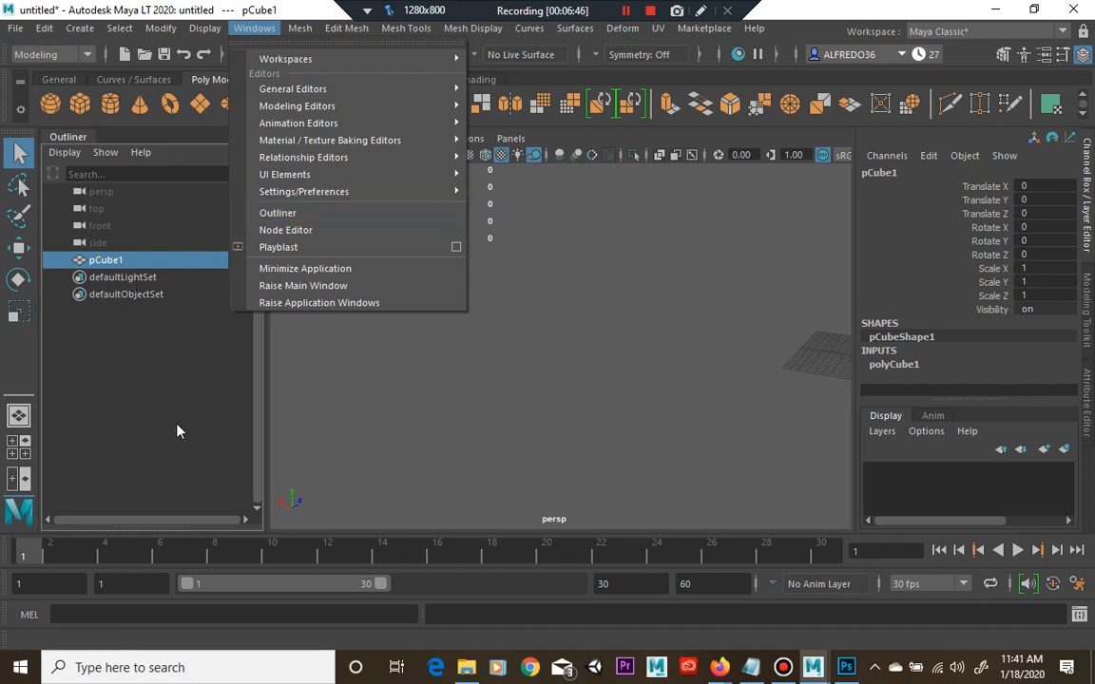
pyautogui.click(141, 390)
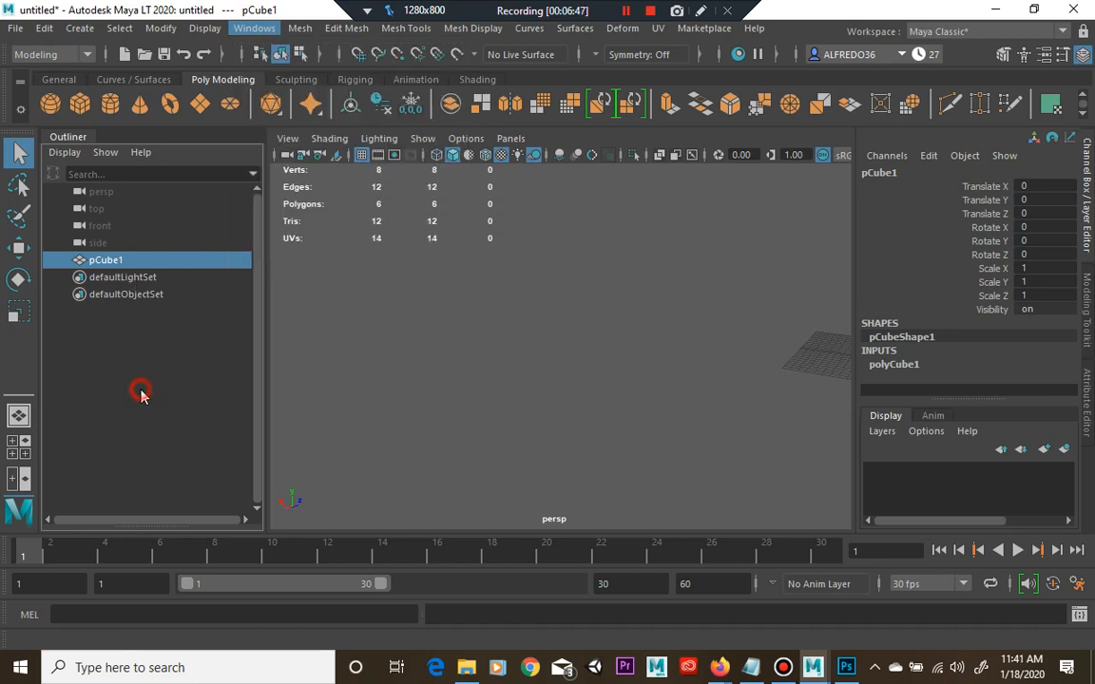
pyautogui.click(107, 262)
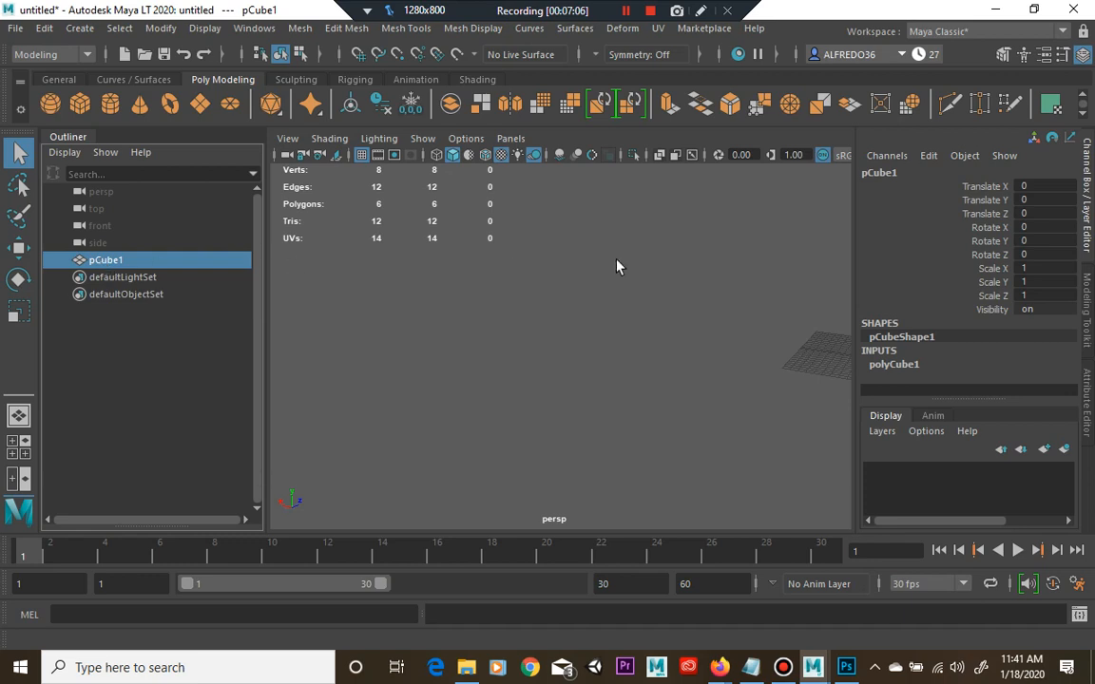
pyautogui.click(894, 184)
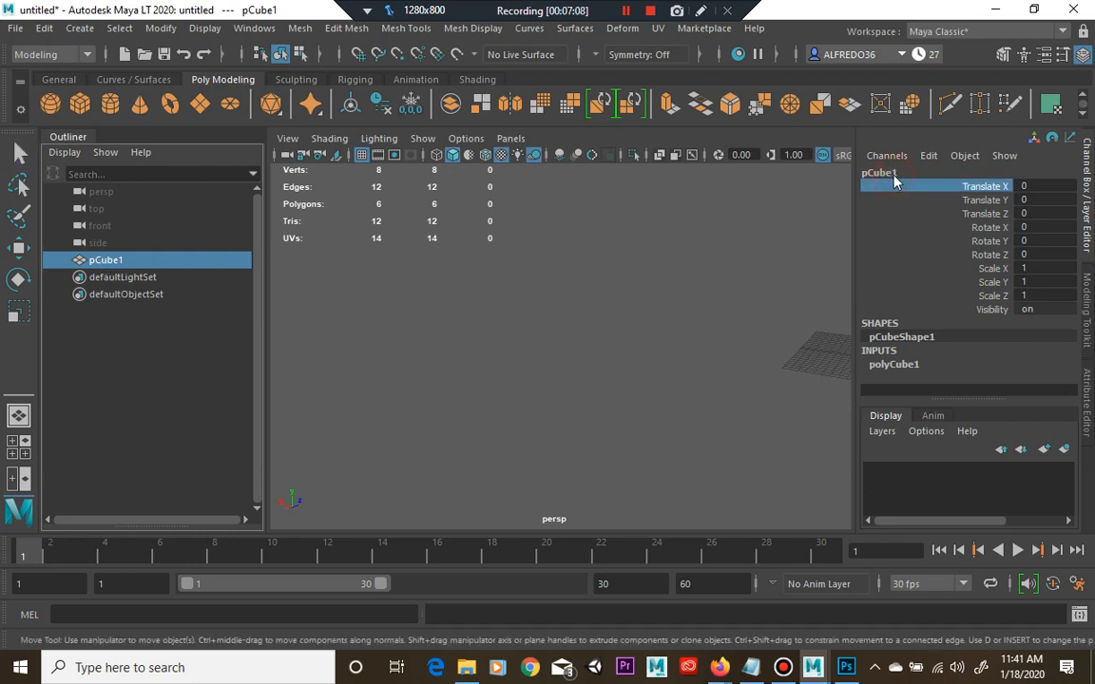
pyautogui.click(760, 270)
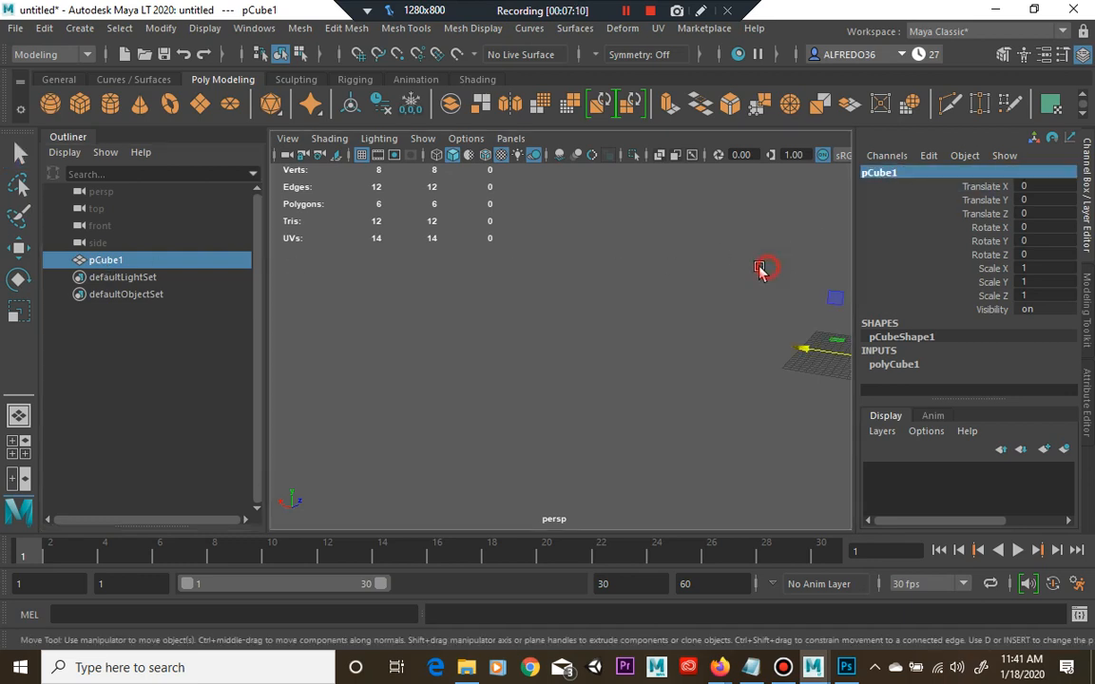
pyautogui.click(568, 386)
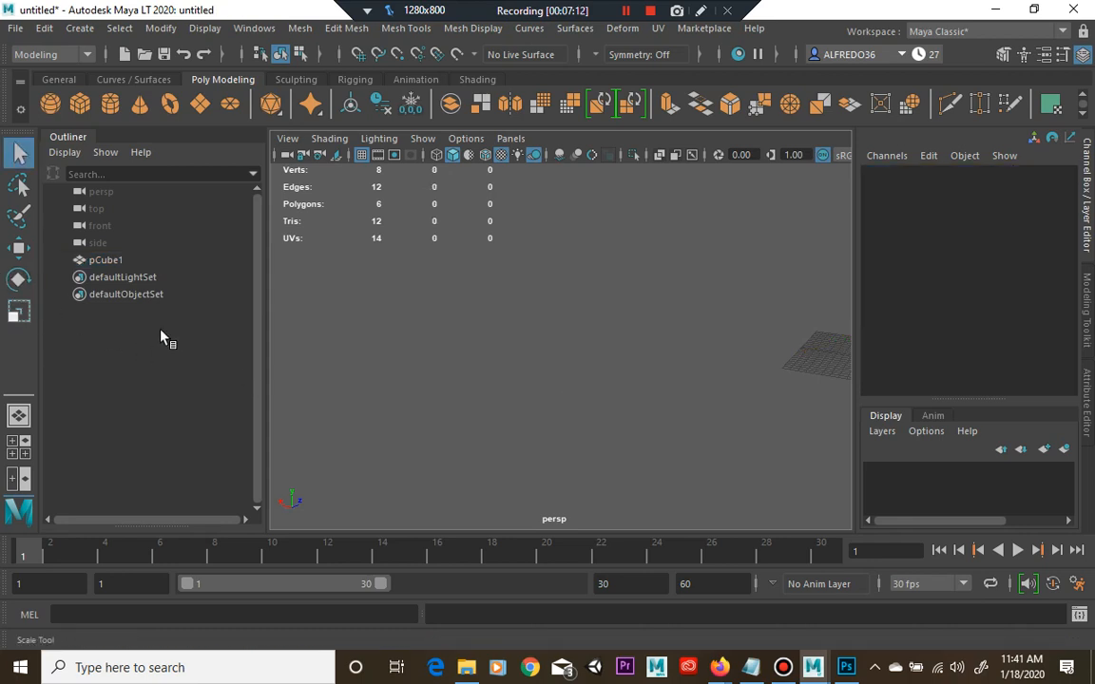
# - Select pCube1 through the Outliner and frame it in the perspective view
pyautogui.click(139, 260)
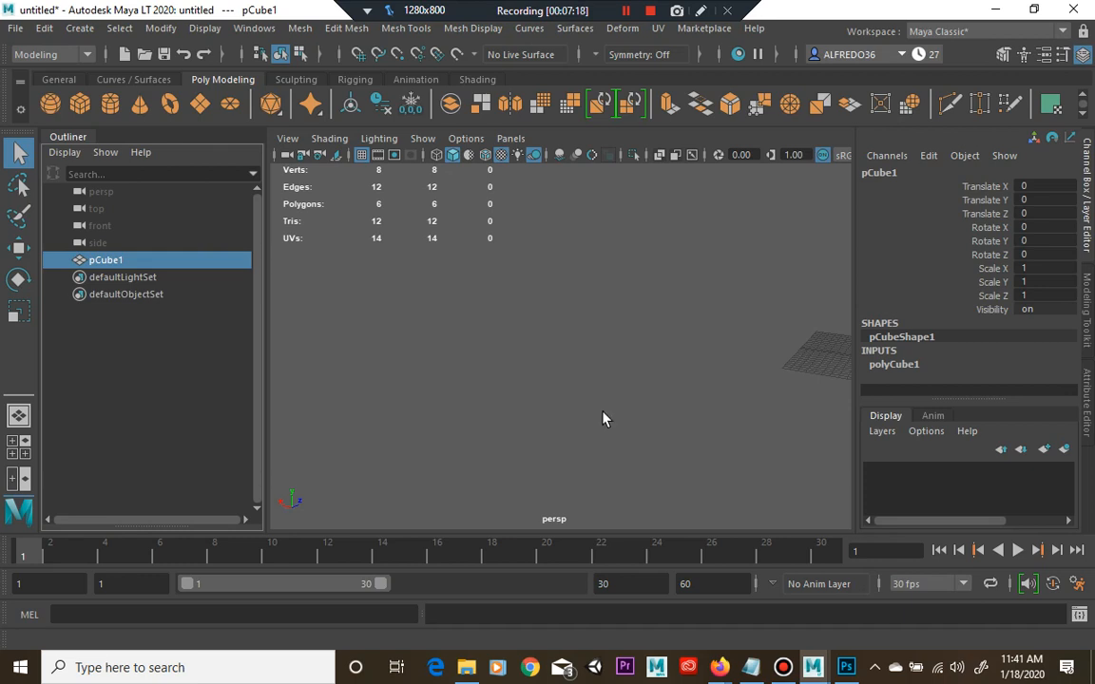
pyautogui.press('f')
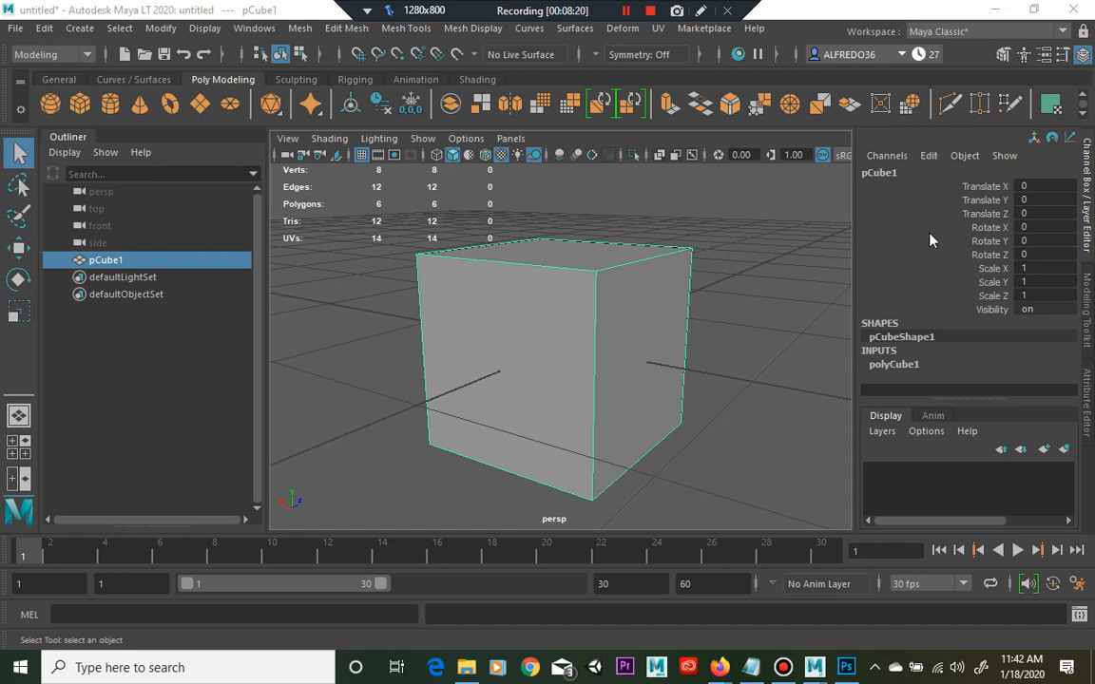
pyautogui.click(255, 29)
pyautogui.moveTo(313, 177)
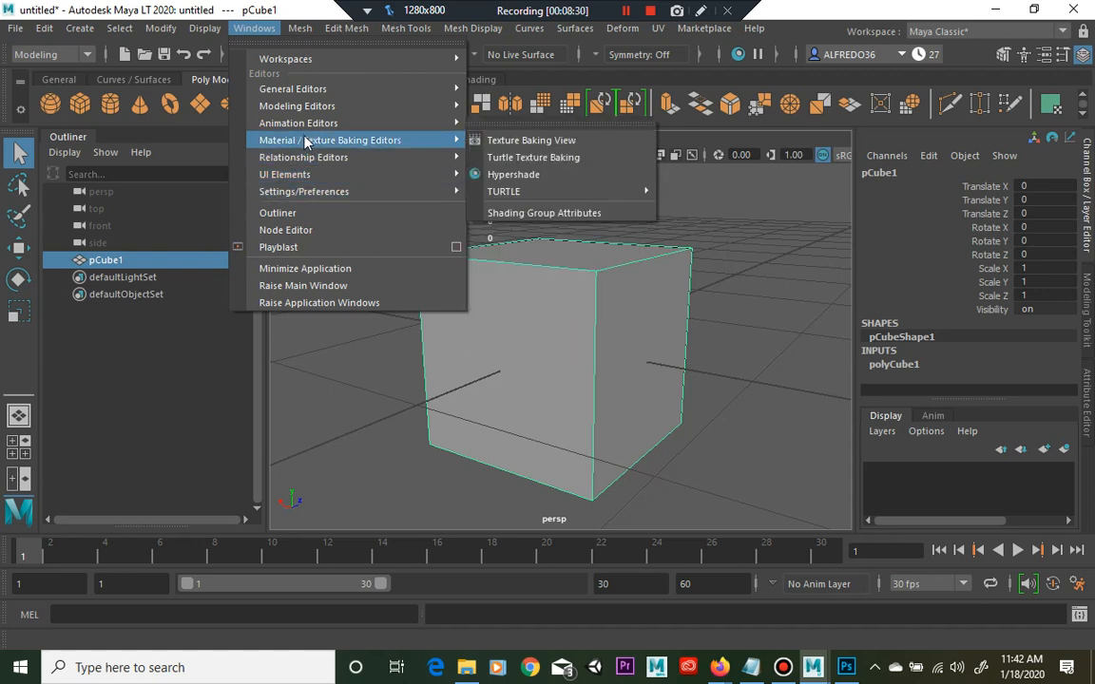
pyautogui.moveTo(305, 128)
pyautogui.moveTo(303, 94)
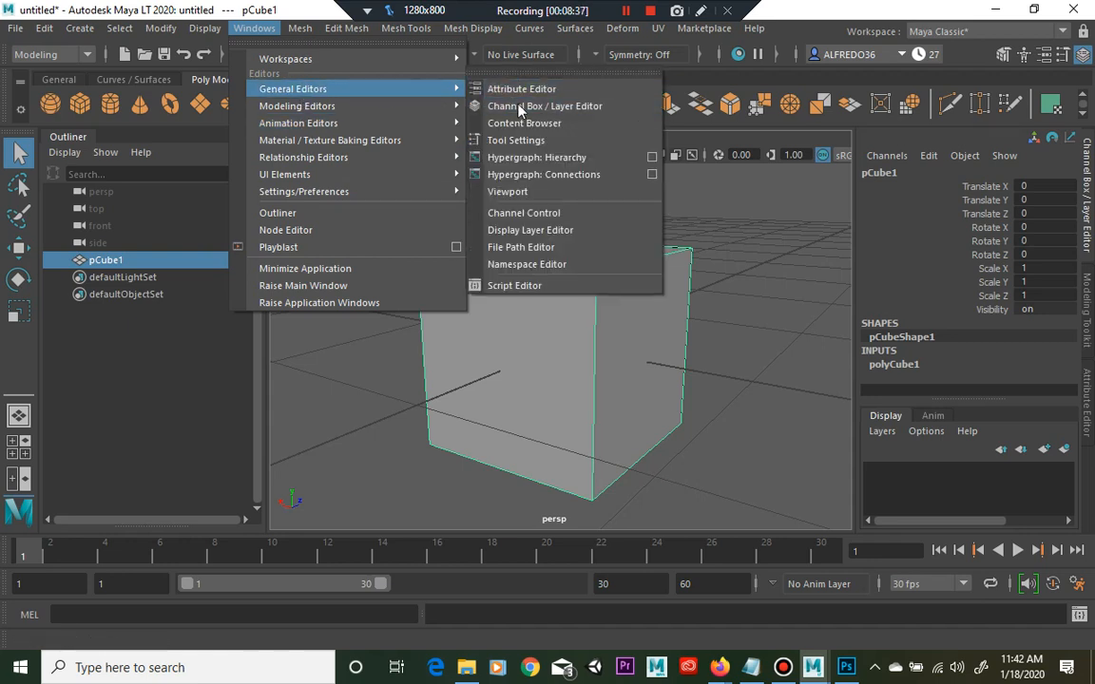
pyautogui.click(913, 9)
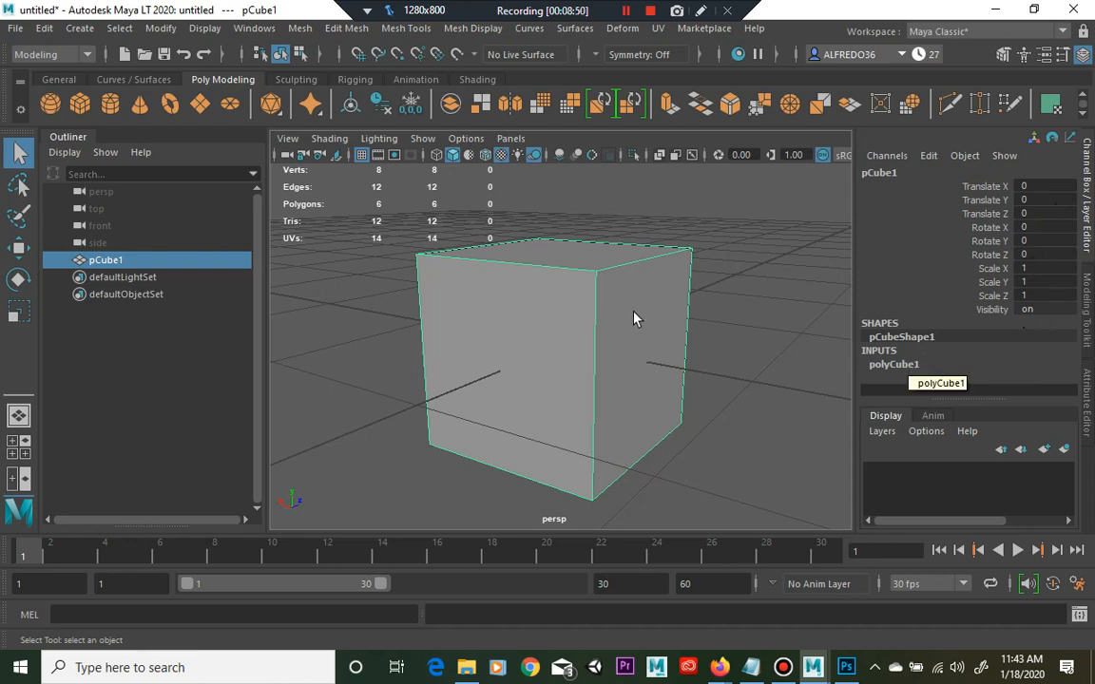
# - Extrude the cube's right-hand side face outward with a Local Translate Z of about 0.252, and return to object selection
pyautogui.moveTo(623, 325); pyautogui.dragTo(608, 249, button='right')
pyautogui.click(658, 347)
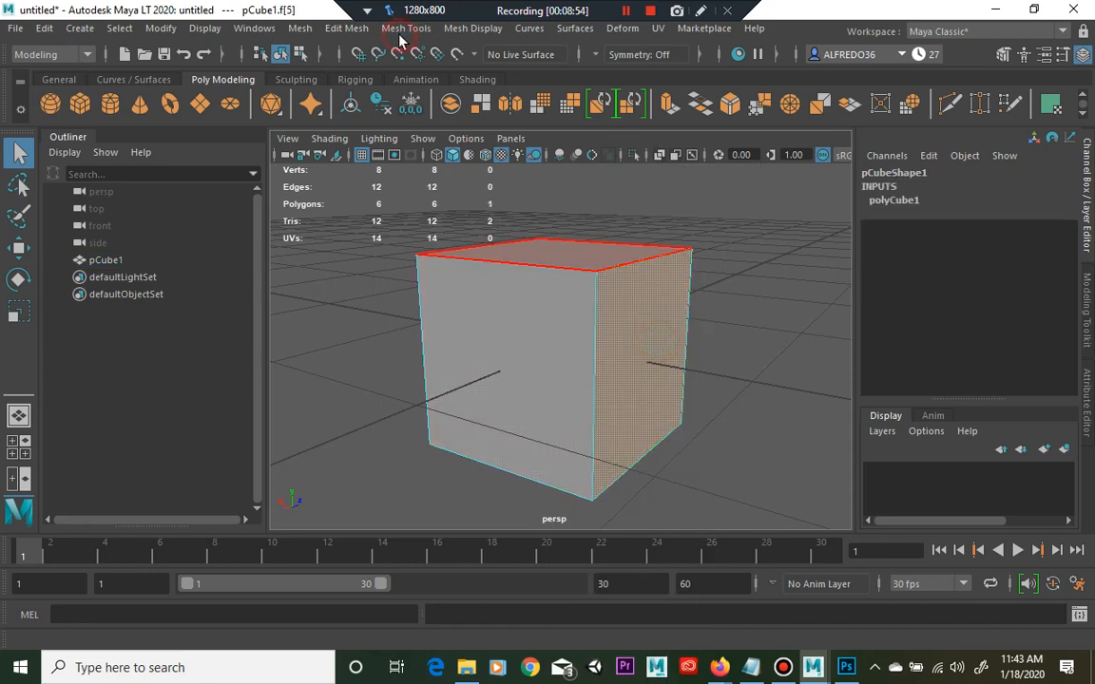
pyautogui.click(405, 28)
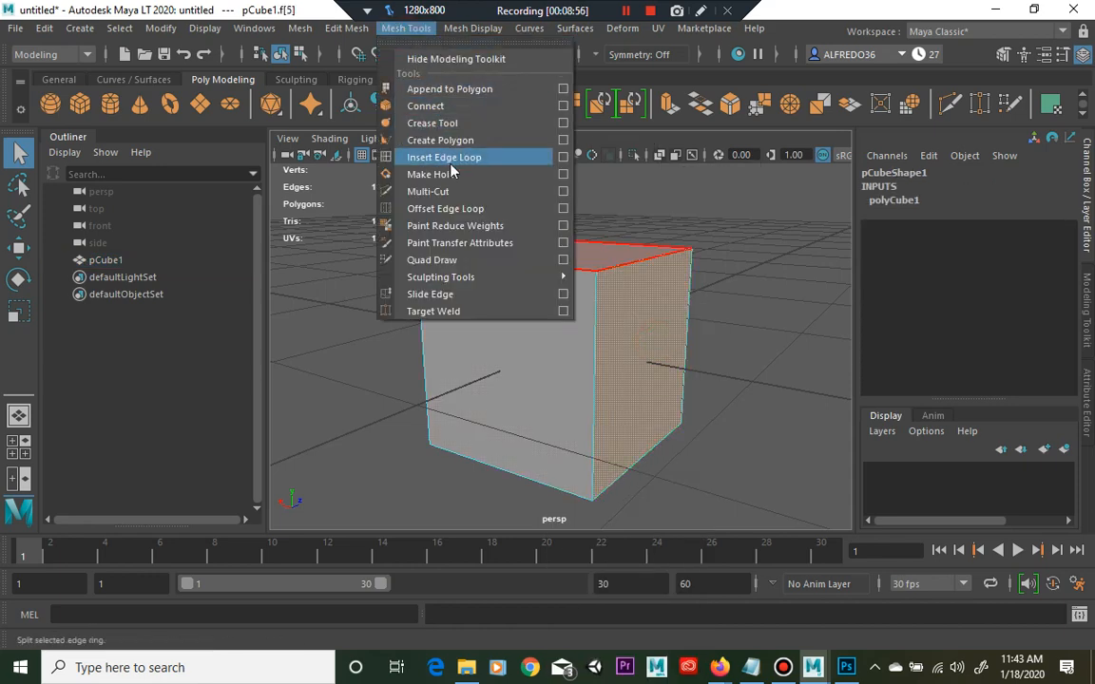
pyautogui.moveTo(353, 36)
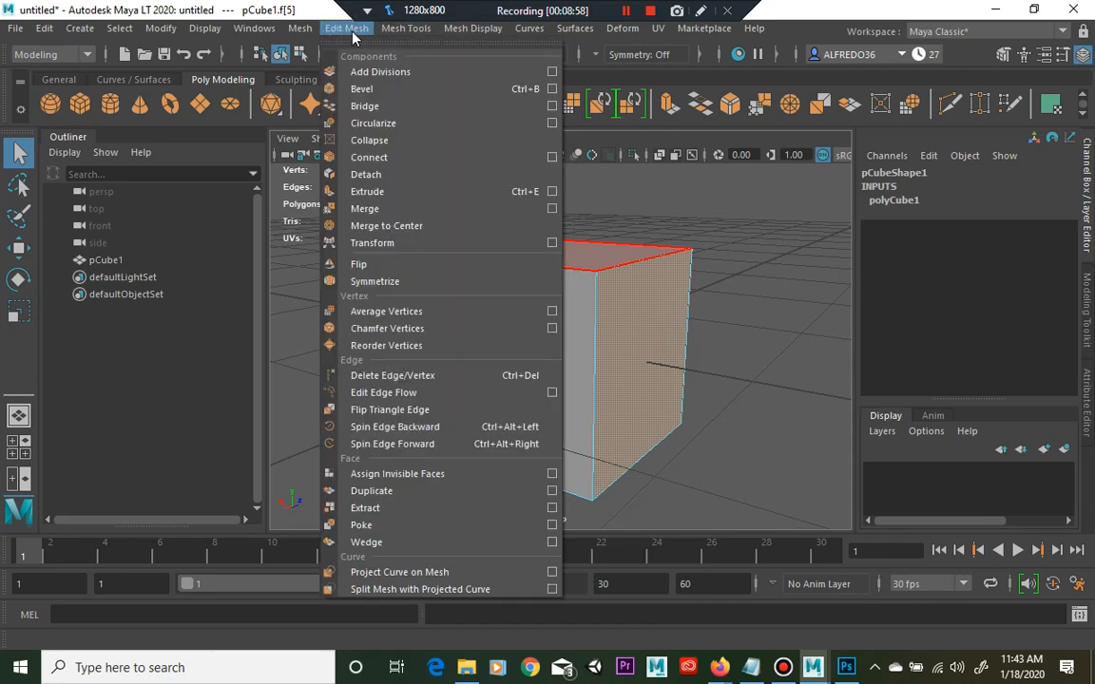
pyautogui.click(387, 192)
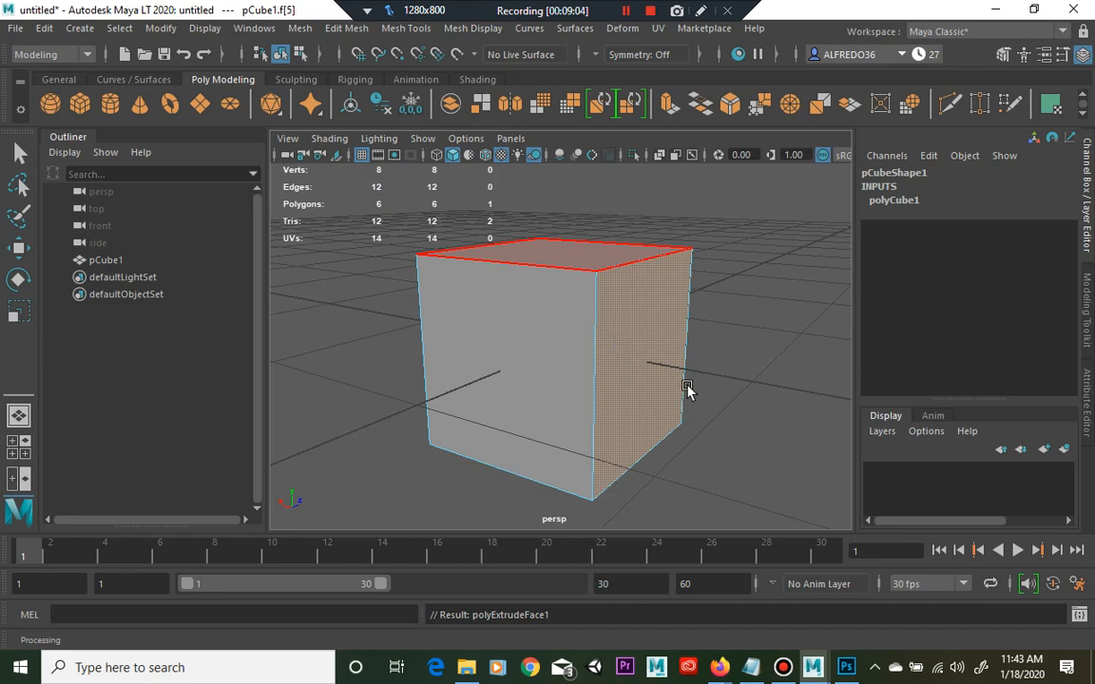
pyautogui.scroll(-2, 677, 373)
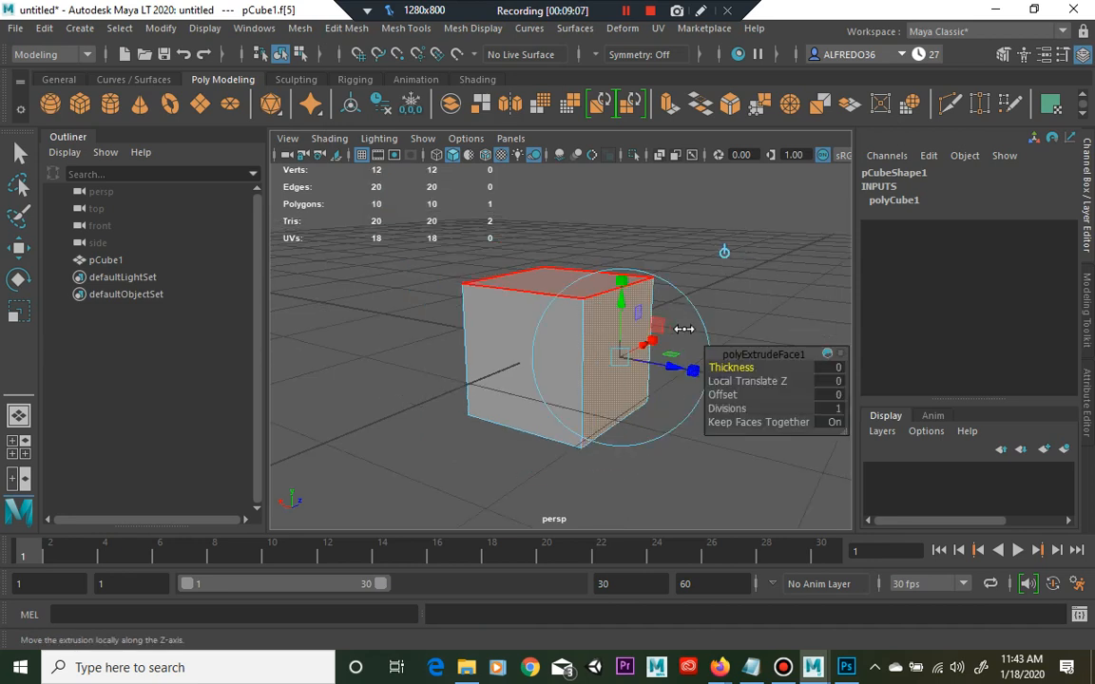
pyautogui.moveTo(671, 368); pyautogui.dragTo(710, 377)
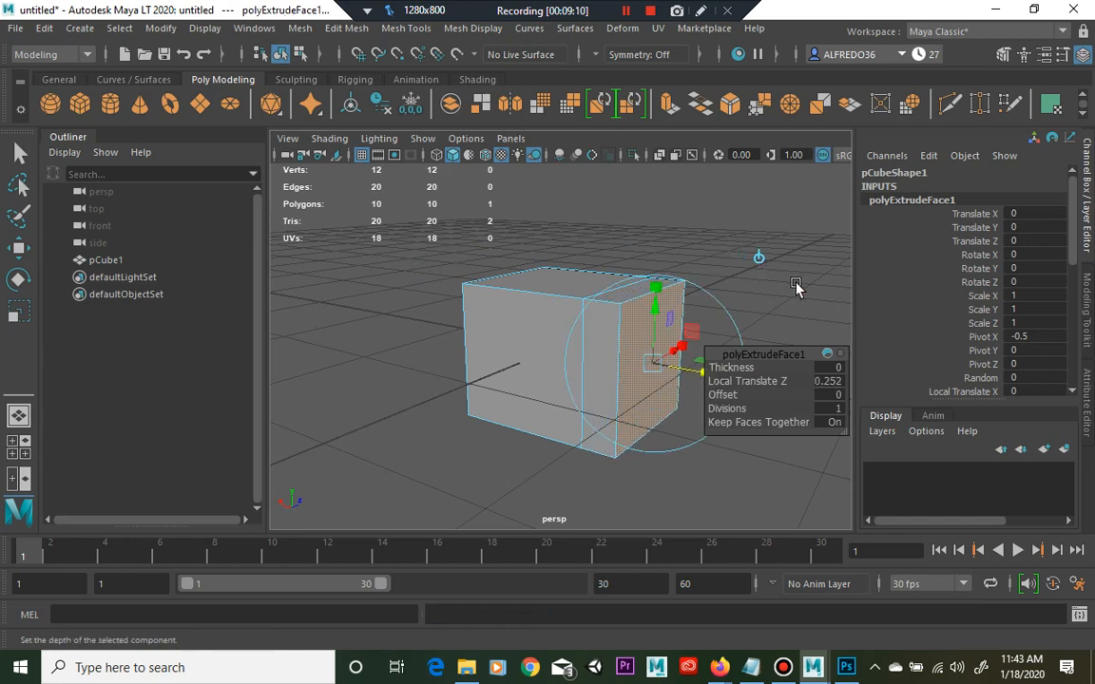
pyautogui.click(797, 286)
pyautogui.click(281, 54)
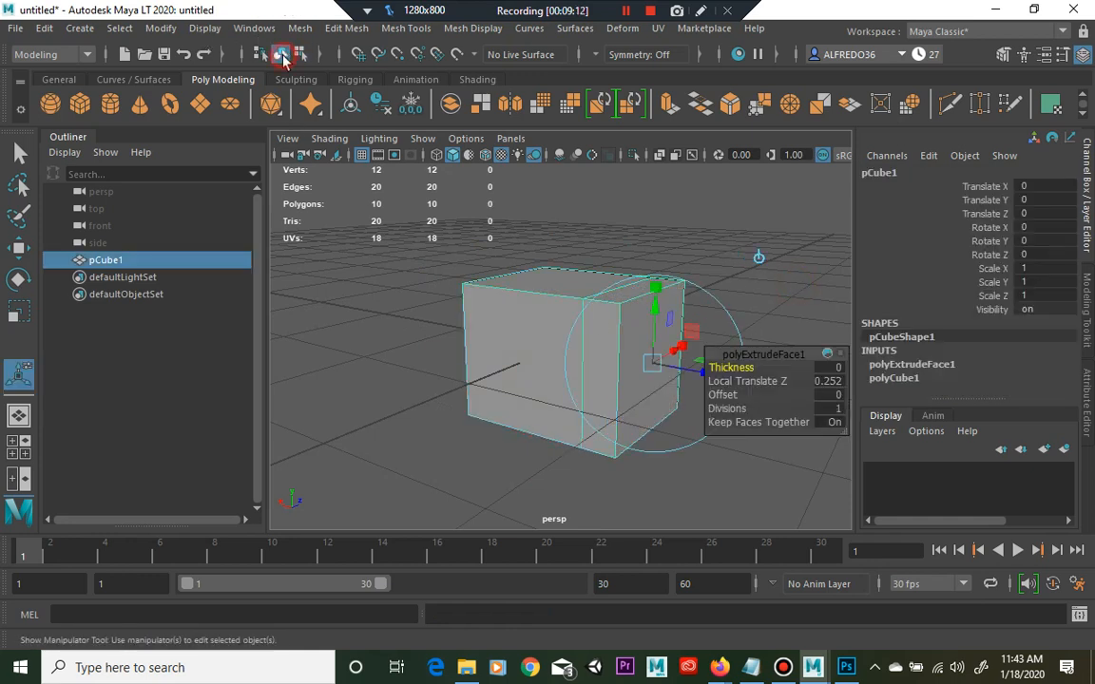
# - Expand the cube's polyExtrudeFace1 input and examine its attributes together with the cube's transform values
pyautogui.click(929, 365)
pyautogui.scroll(-5, 930, 370)
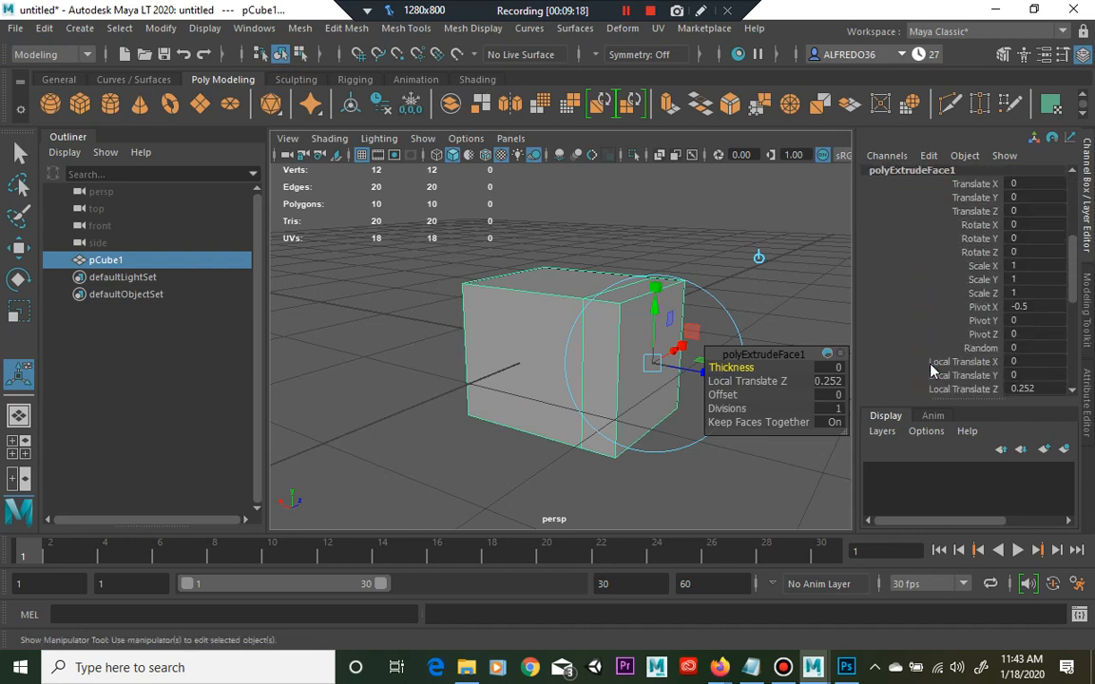
pyautogui.scroll(-5, 913, 339)
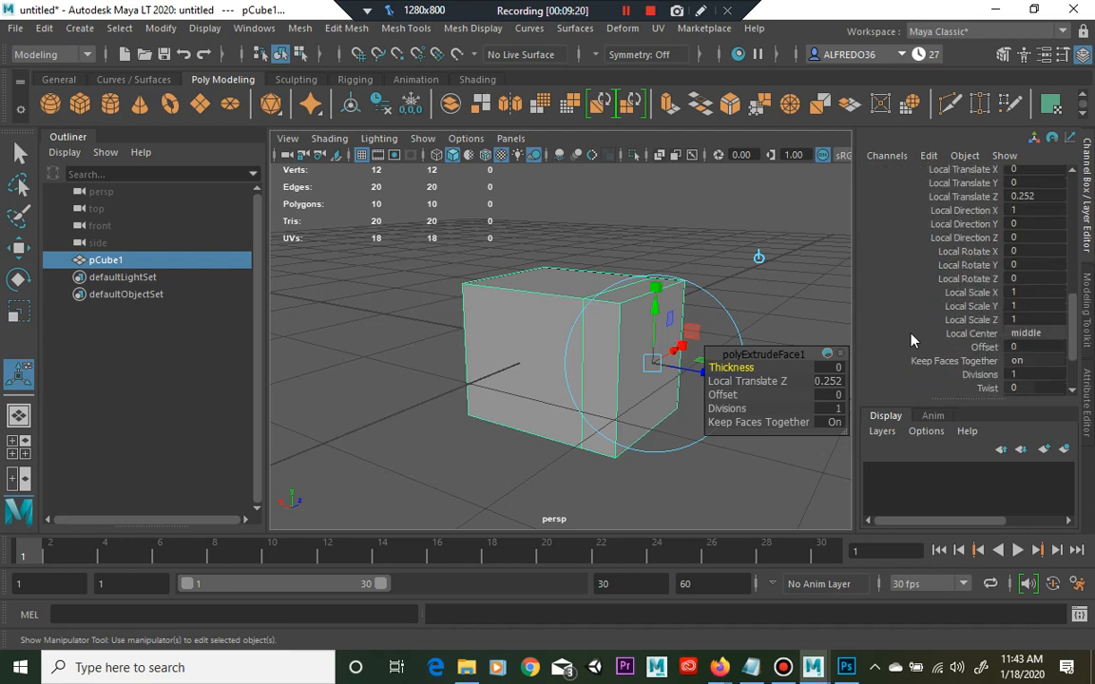
pyautogui.scroll(-3, 913, 340)
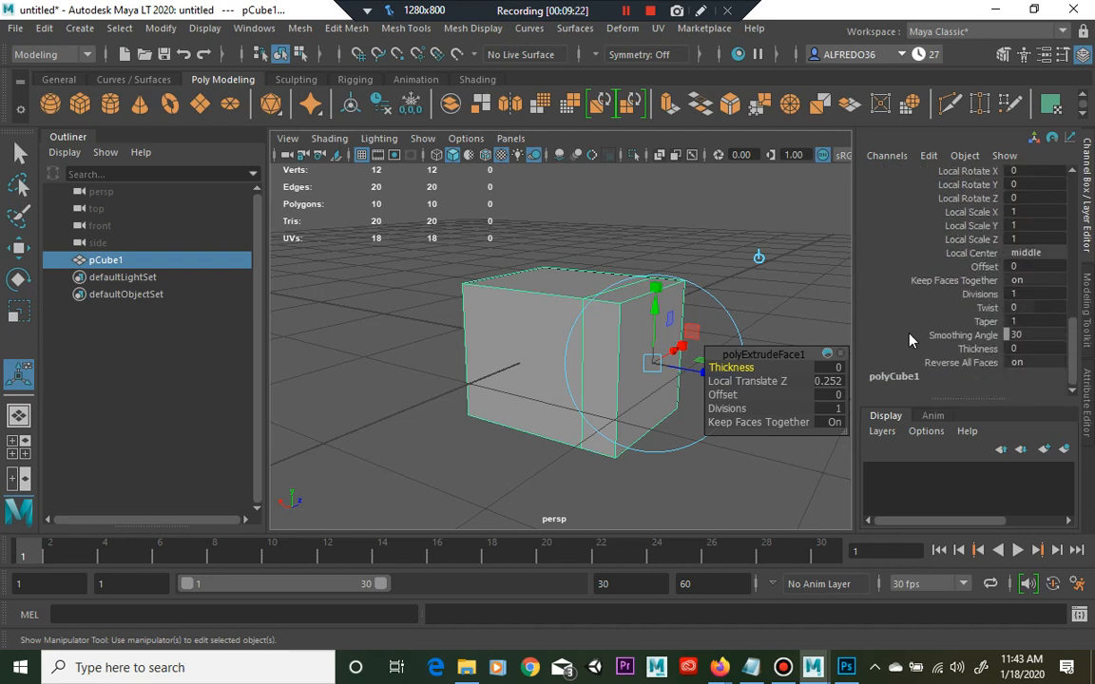
pyautogui.scroll(5, 916, 341)
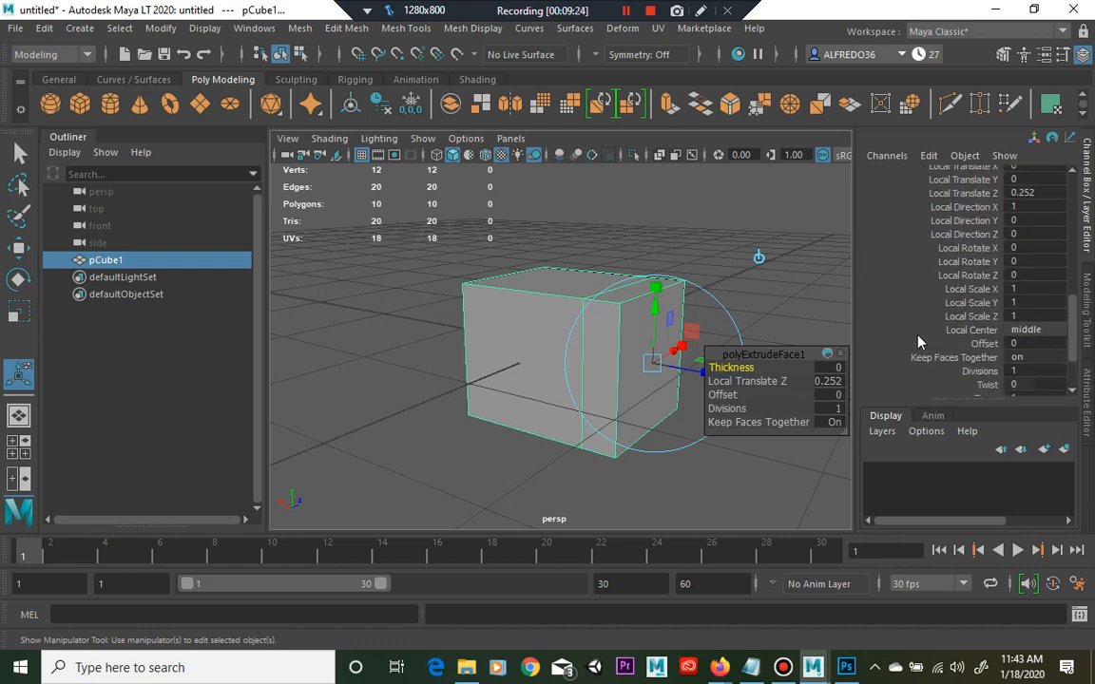
pyautogui.scroll(3, 920, 344)
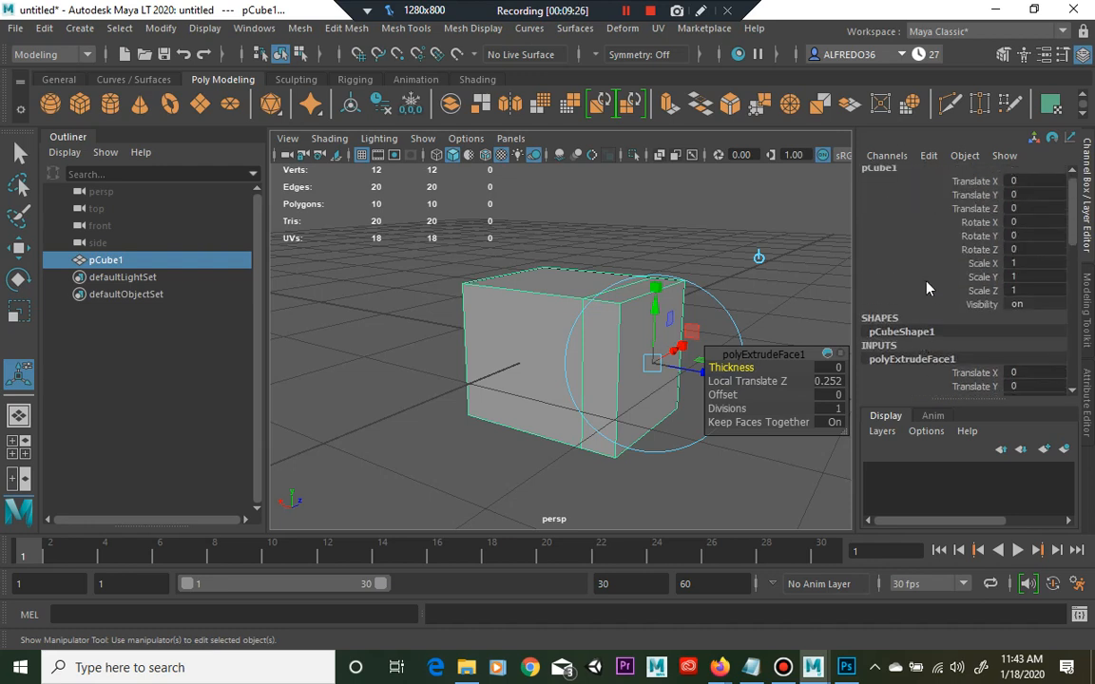
pyautogui.scroll(-1, 930, 288)
pyautogui.scroll(2, 929, 287)
pyautogui.scroll(-8, 927, 290)
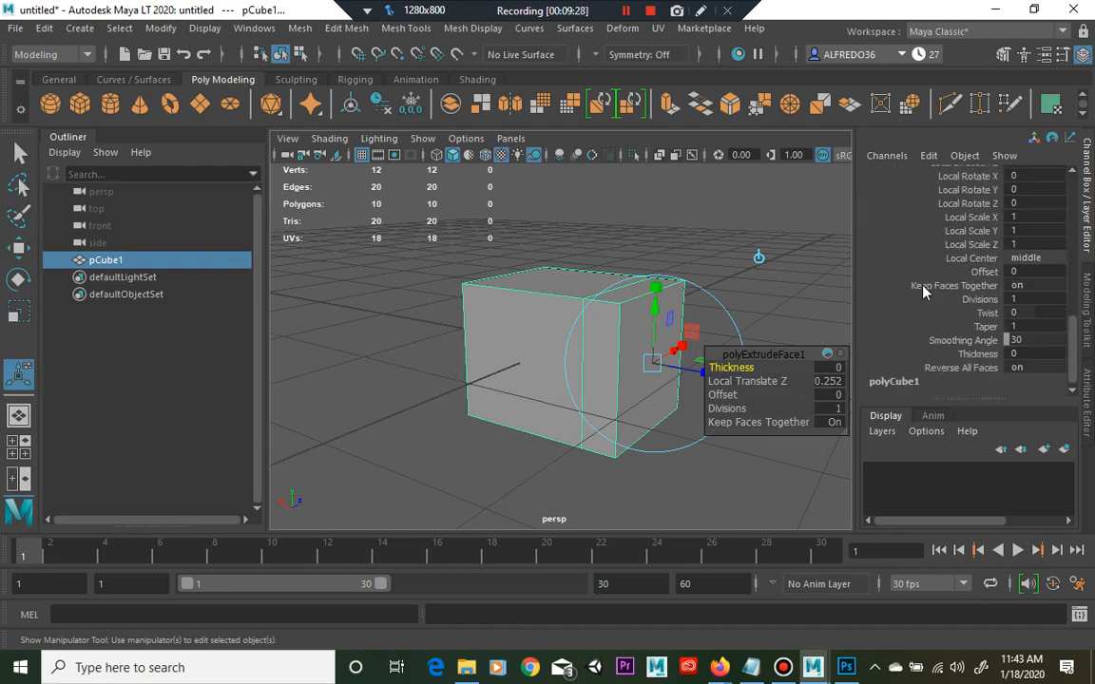
pyautogui.scroll(8, 922, 309)
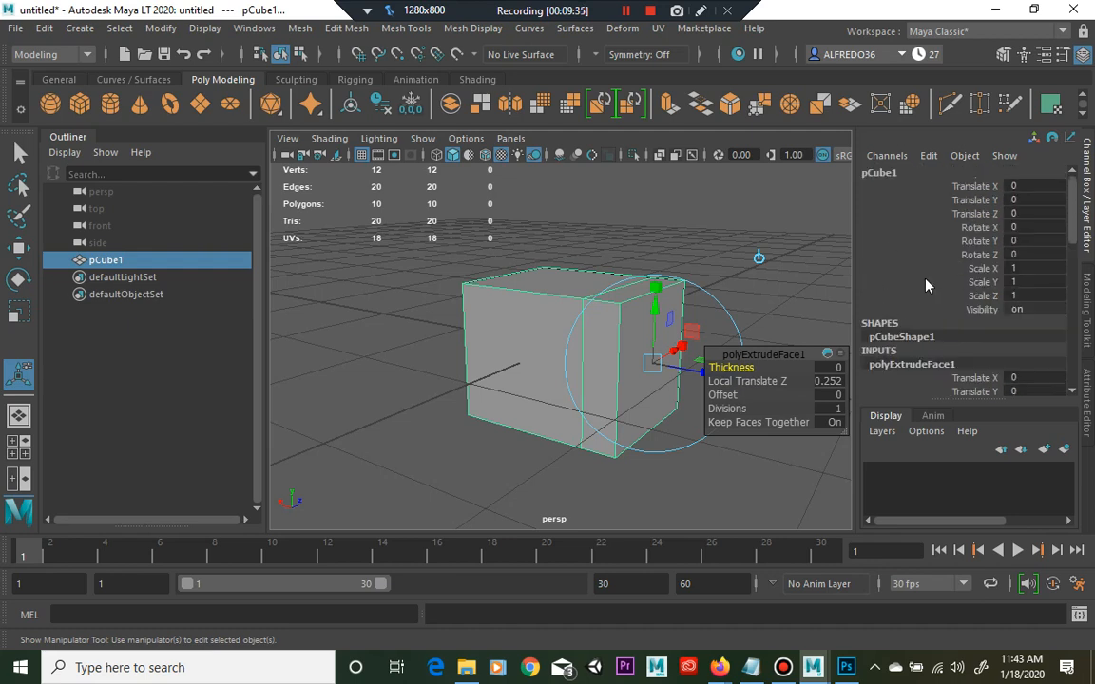
pyautogui.scroll(-5, 927, 285)
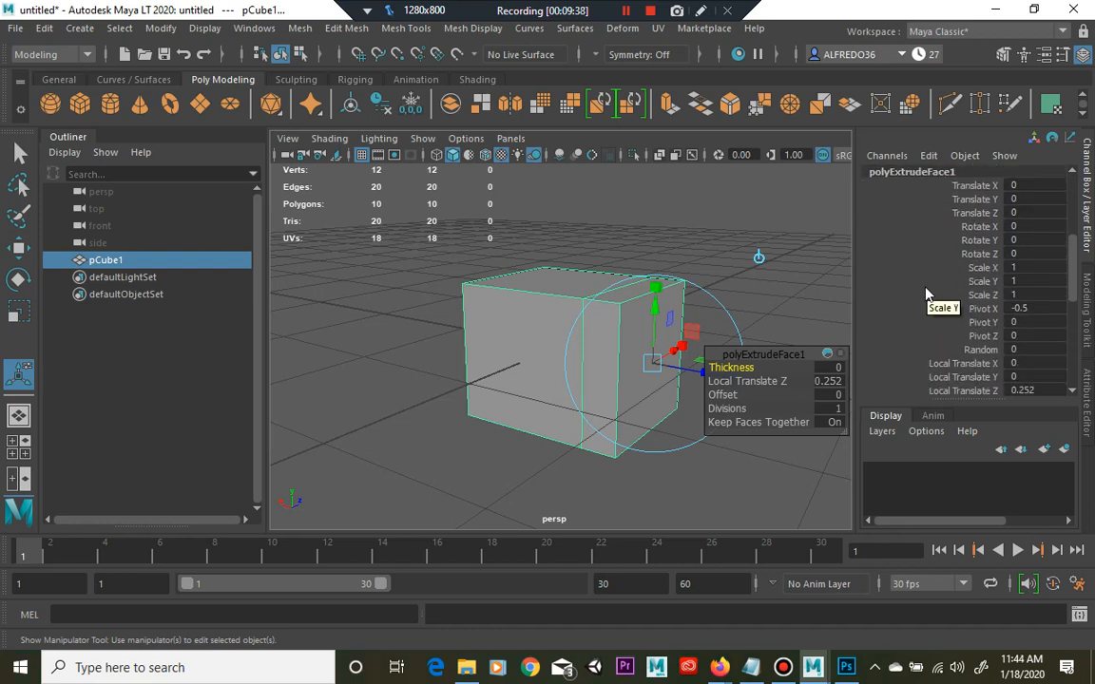
# - Examine the full list of polyExtrudeFace1 attributes from the transform values through to Reverse All Faces in the Channel Box
pyautogui.scroll(-4, 930, 294)
pyautogui.scroll(-3, 922, 304)
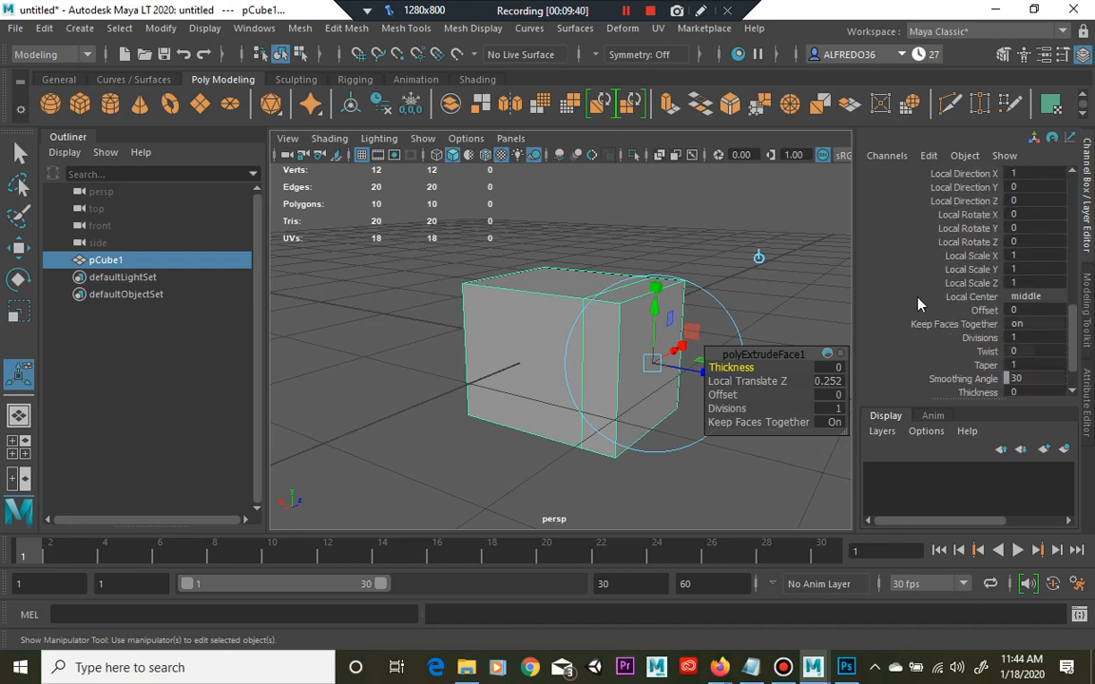
pyautogui.scroll(7, 908, 328)
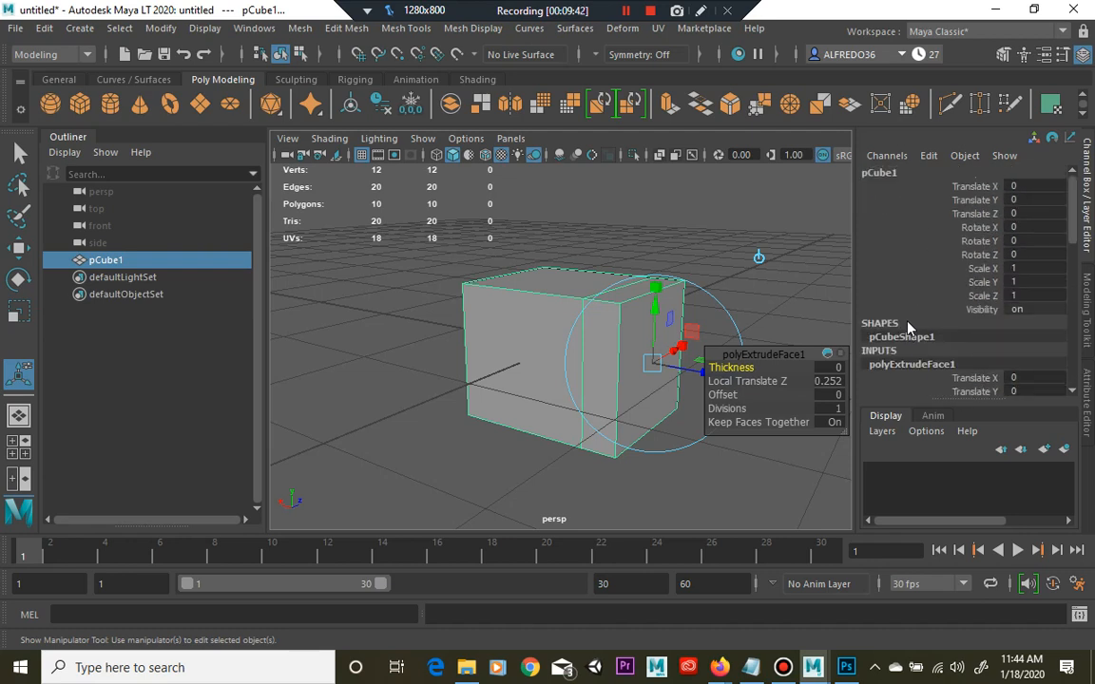
pyautogui.scroll(-5, 908, 324)
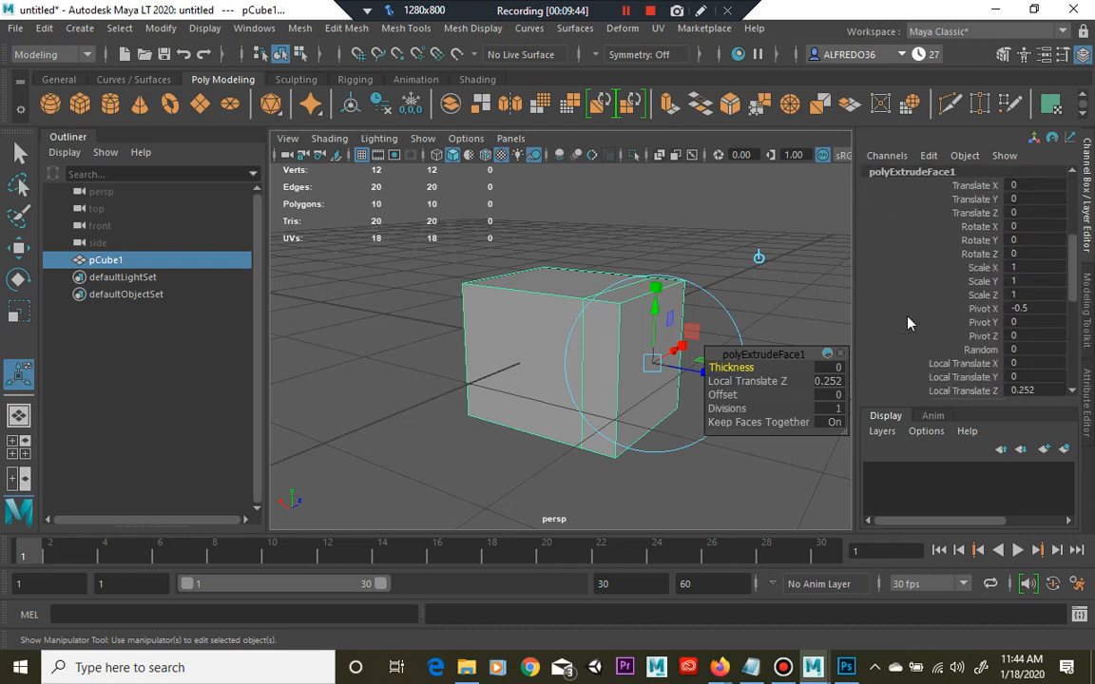
pyautogui.scroll(3, 908, 321)
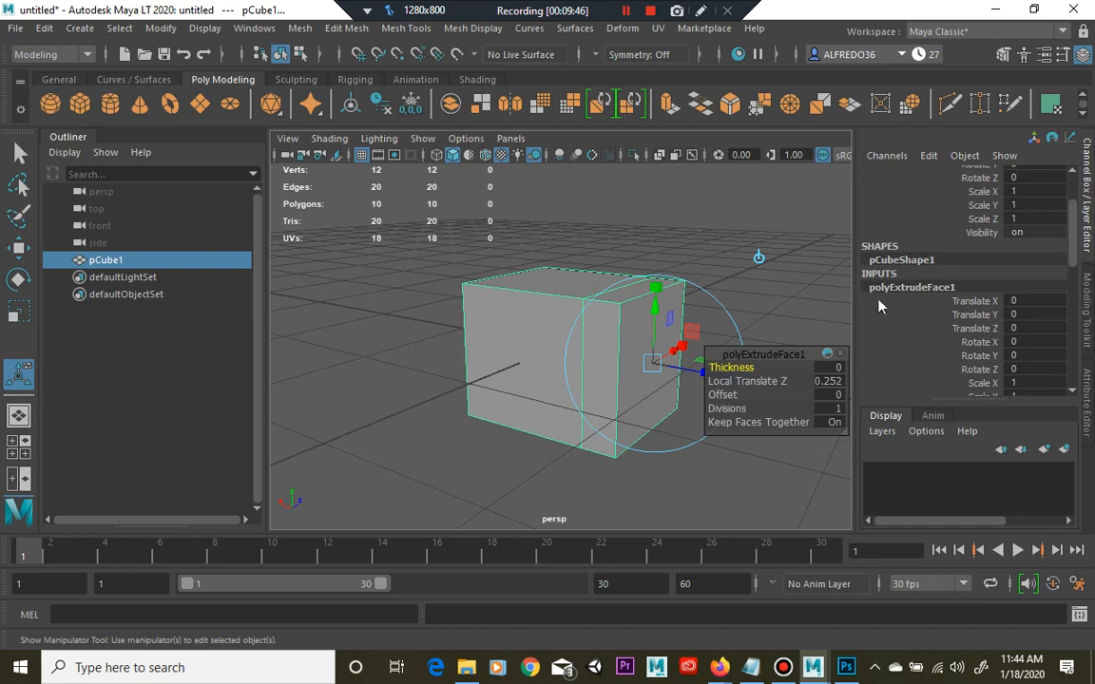
pyautogui.scroll(-5, 886, 294)
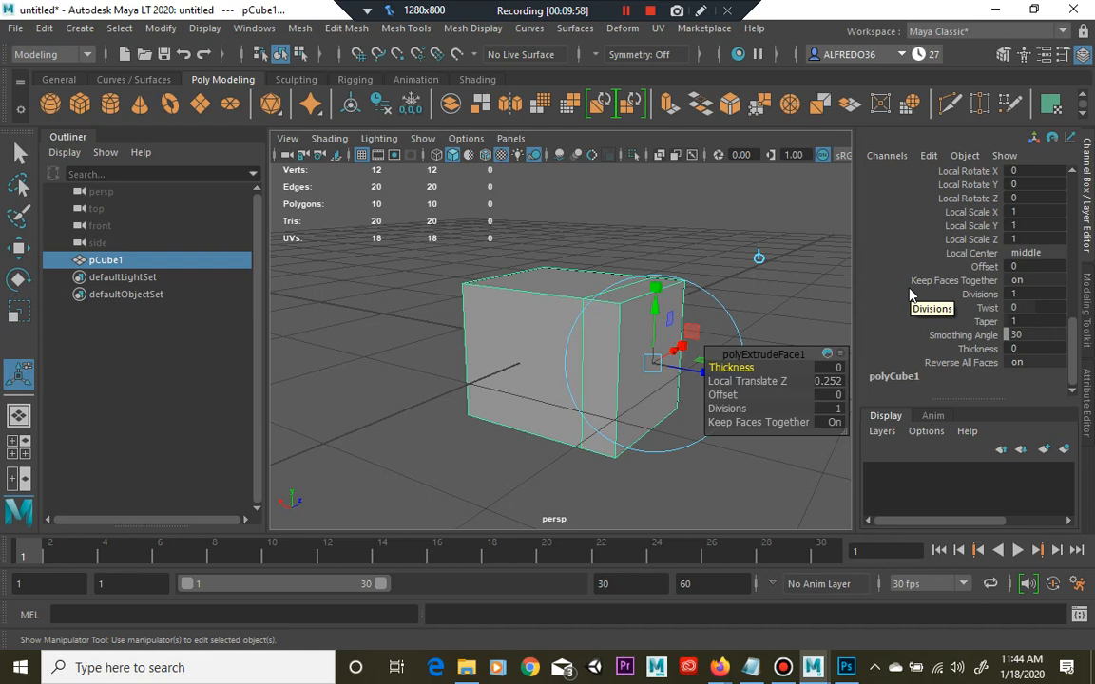
pyautogui.click(13, 29)
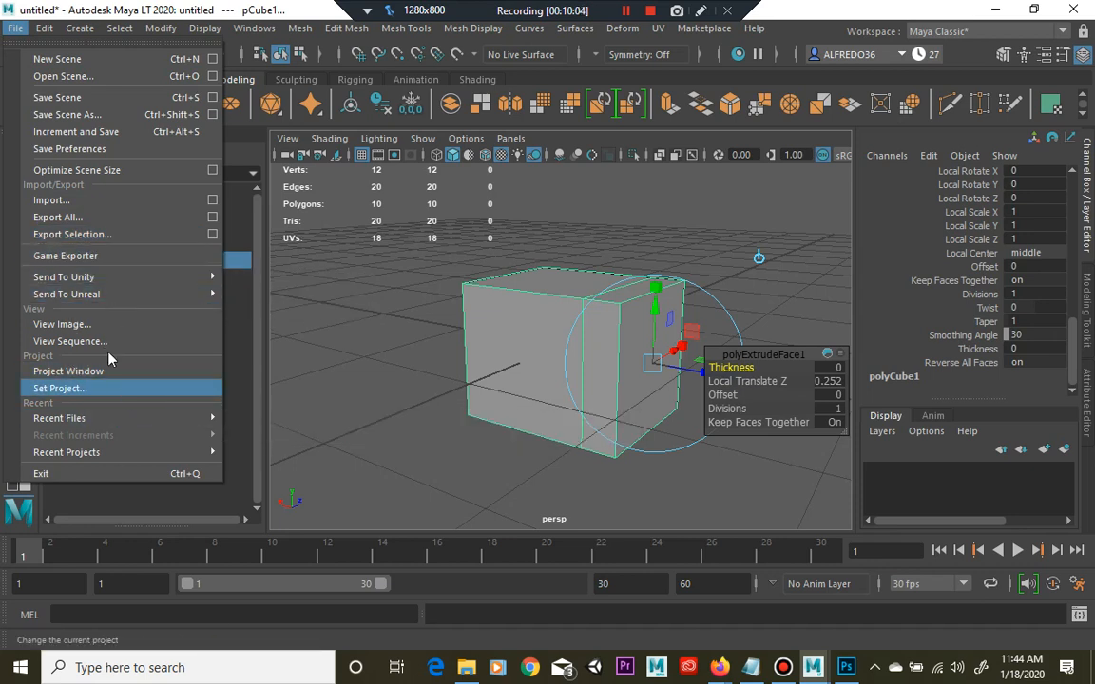
pyautogui.moveTo(108, 278)
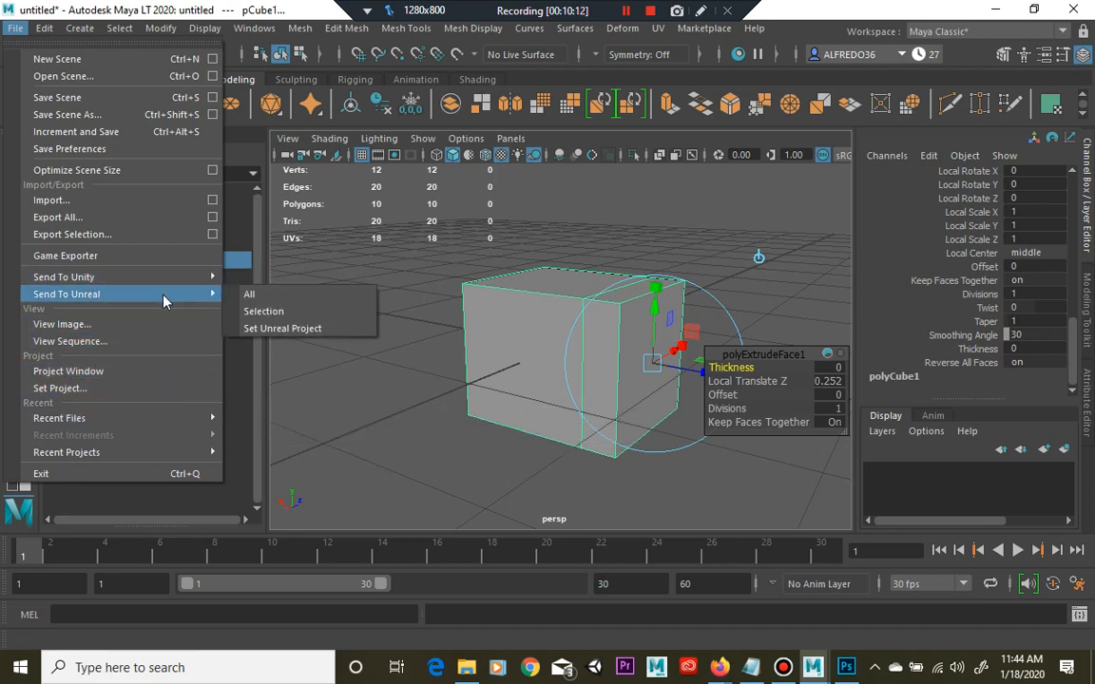
pyautogui.moveTo(177, 279)
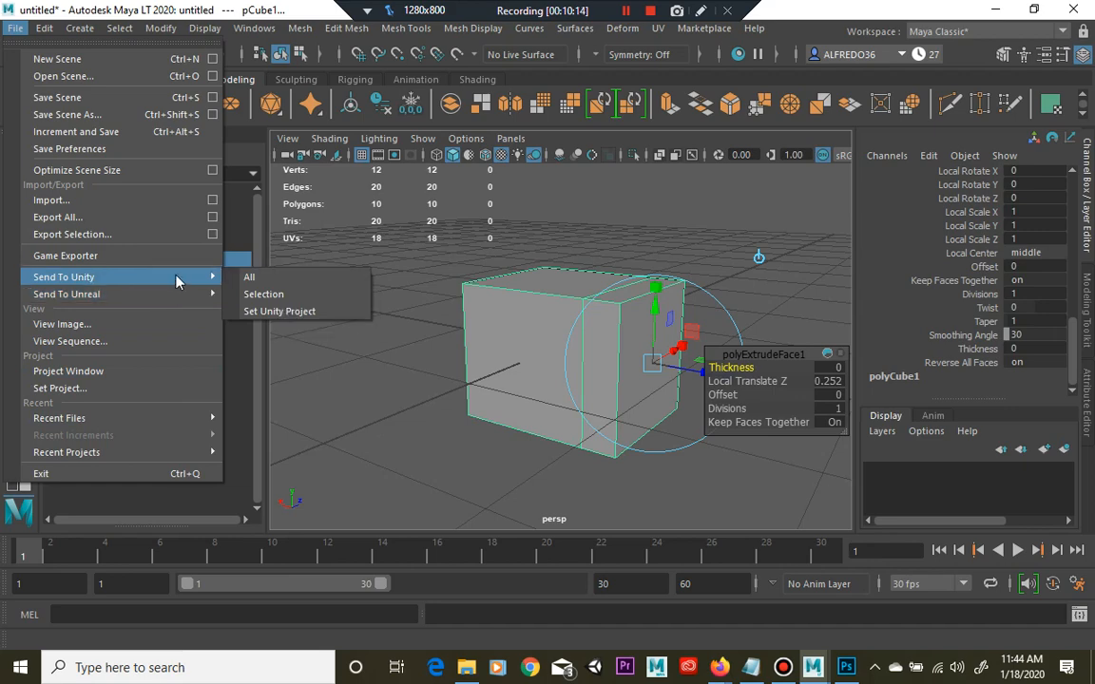
pyautogui.moveTo(45, 27)
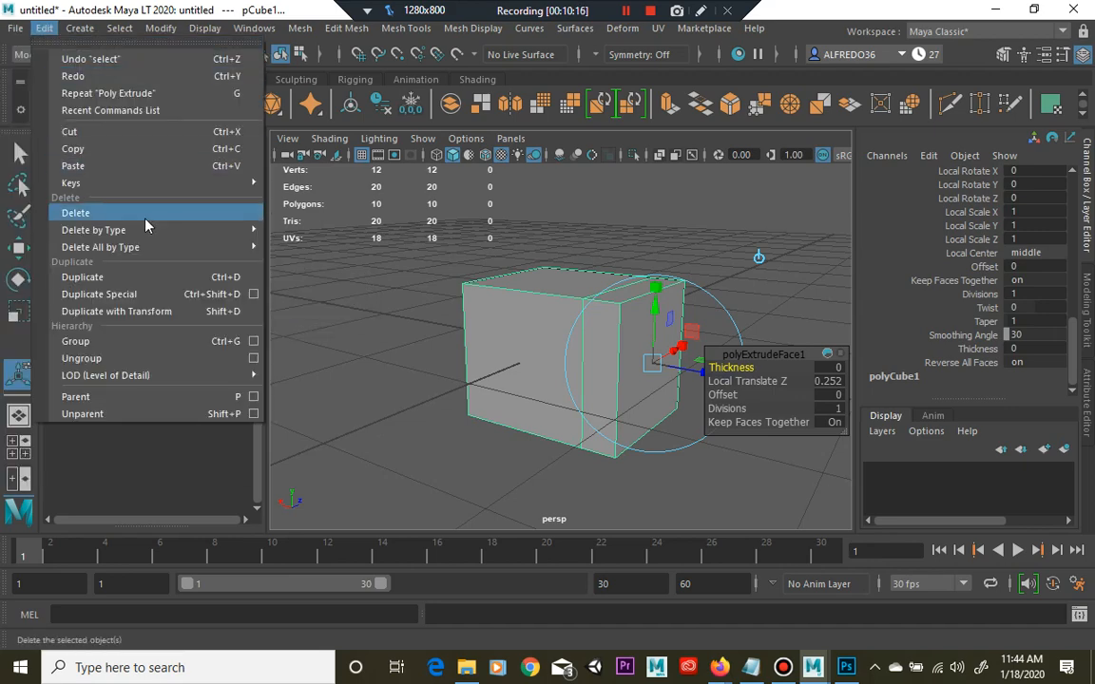
pyautogui.moveTo(146, 231)
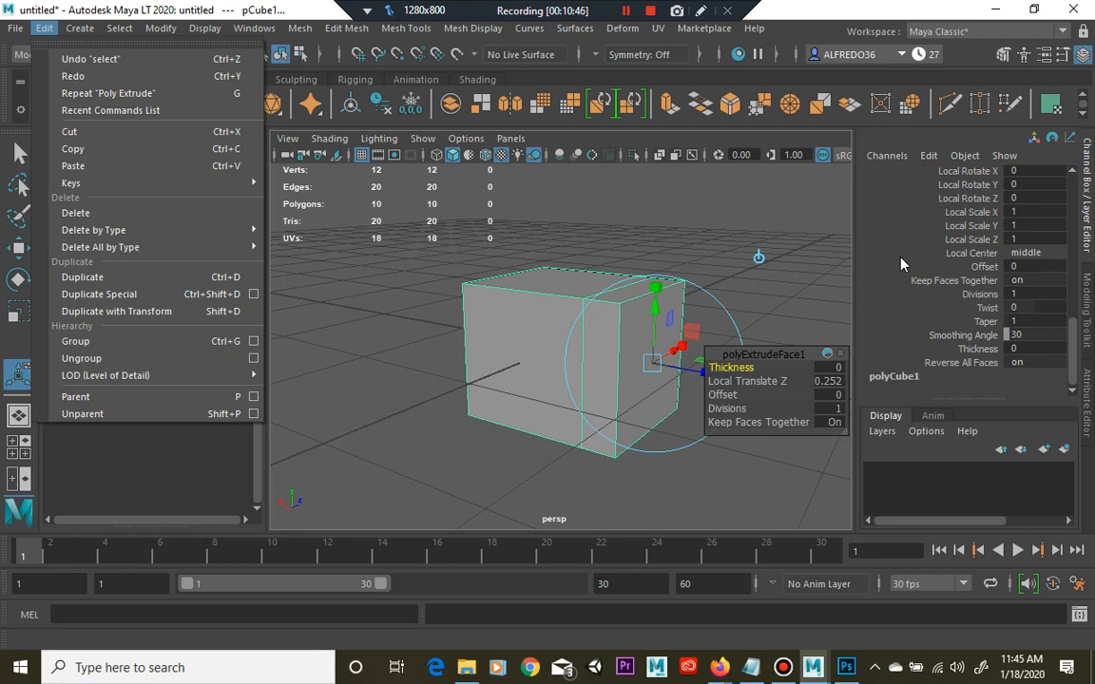
pyautogui.click(892, 244)
# - Review pCube1's transform channels and its extrusion input's local scale, offset and division channels again
pyautogui.scroll(1, 891, 244)
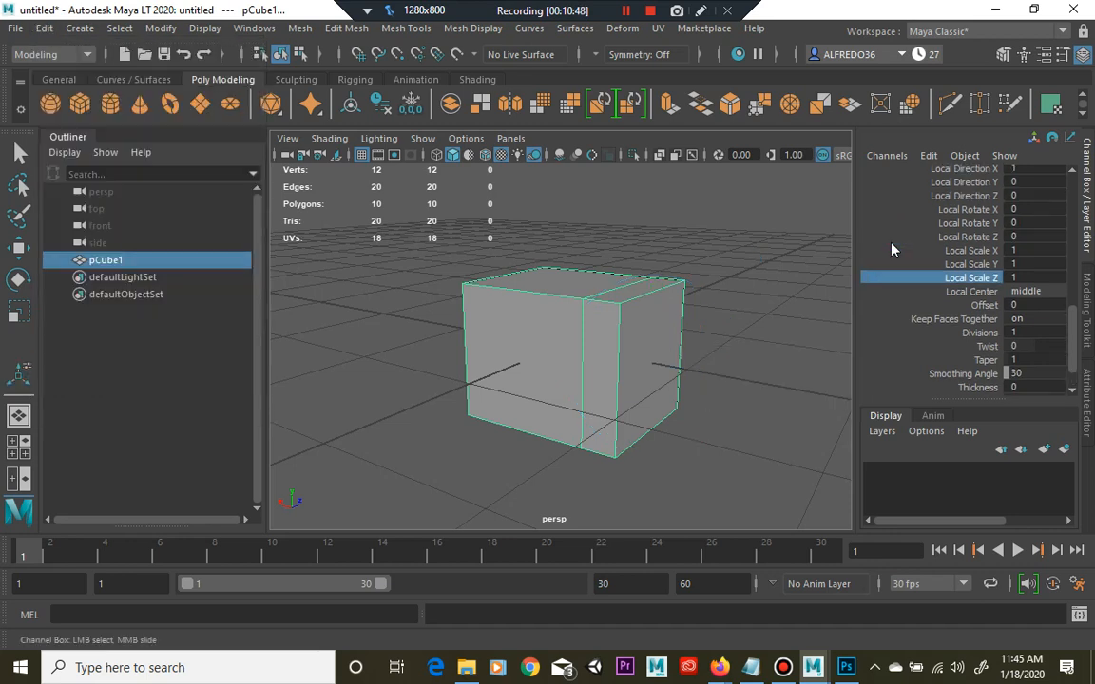
pyautogui.scroll(6, 892, 249)
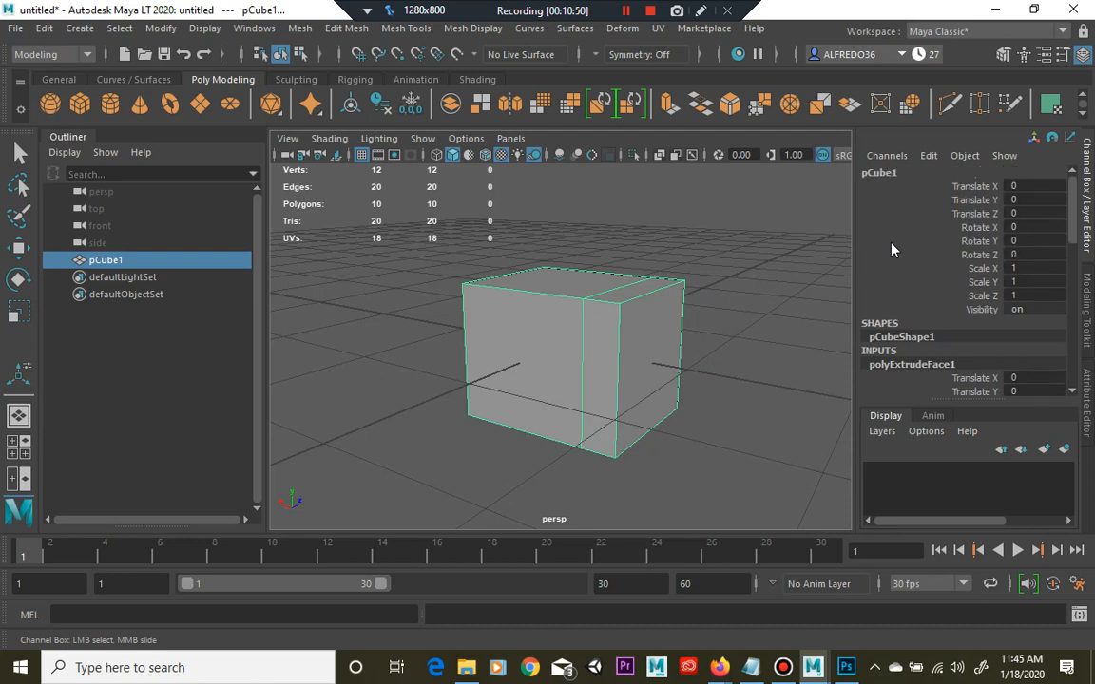
pyautogui.scroll(-6, 892, 249)
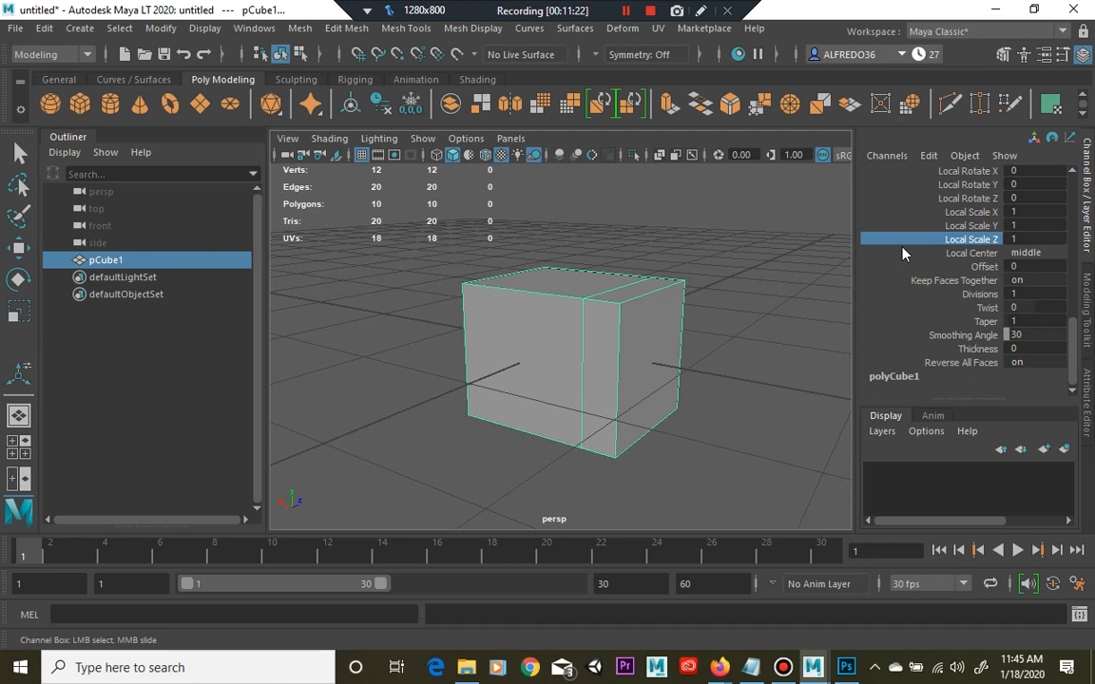
pyautogui.scroll(6, 892, 238)
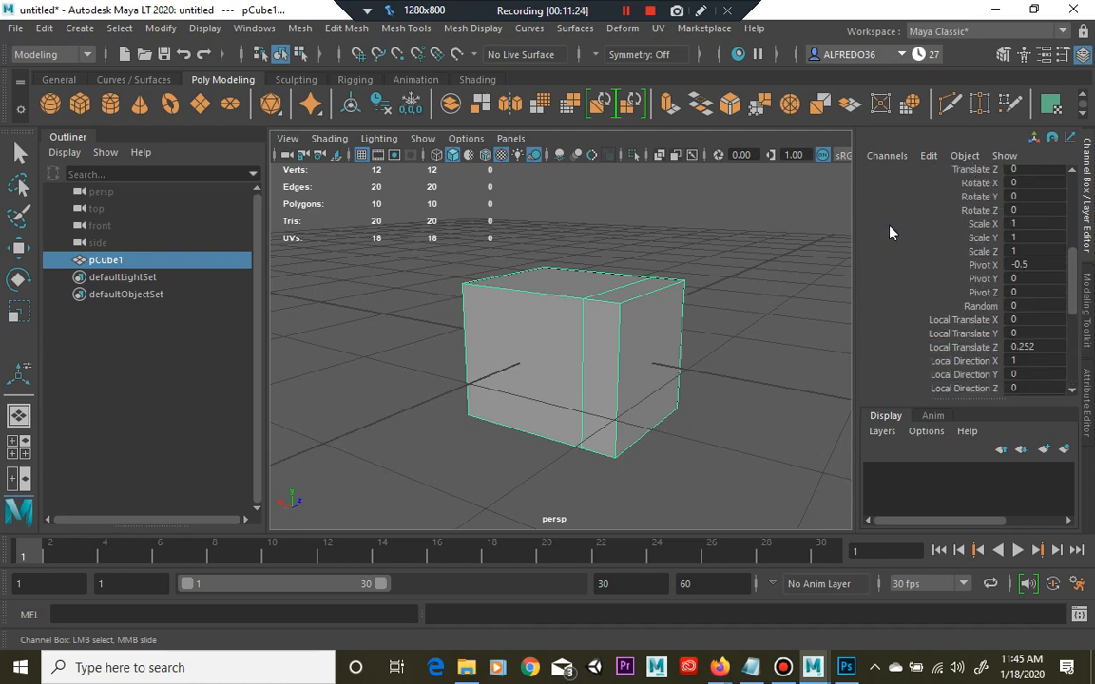
# - Deselect the cube, then load pCube1 into the Attribute Editor with the Show Manipulator tool active
pyautogui.click(755, 301)
pyautogui.press('t')
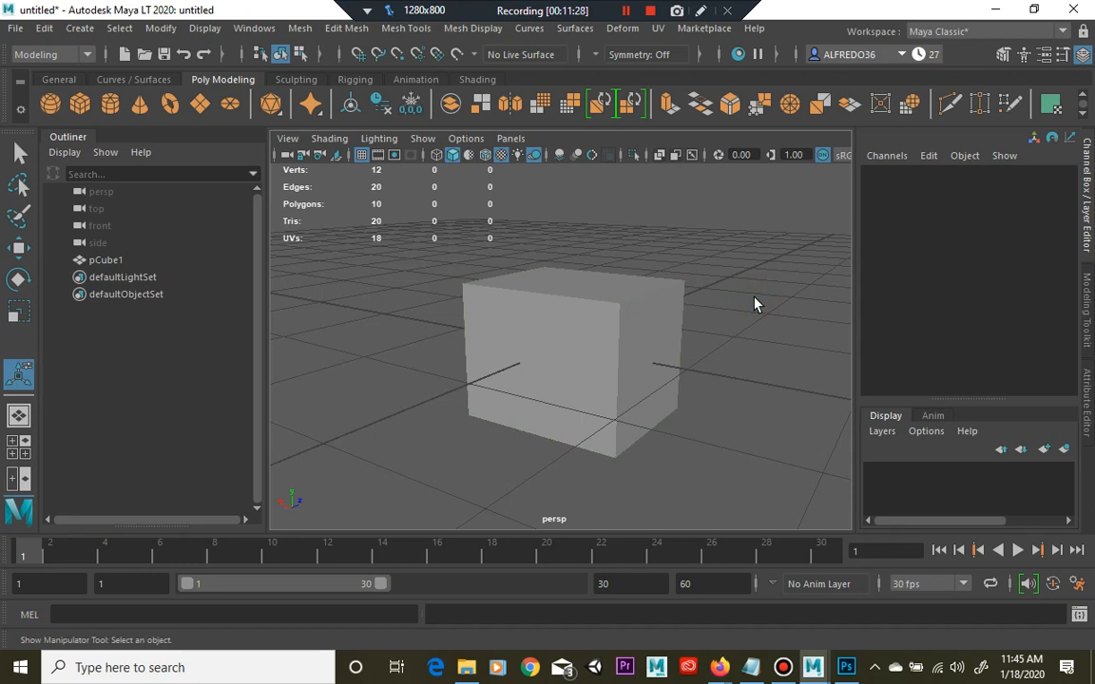
pyautogui.hotkey('ctrl', 'a')
pyautogui.click(509, 328)
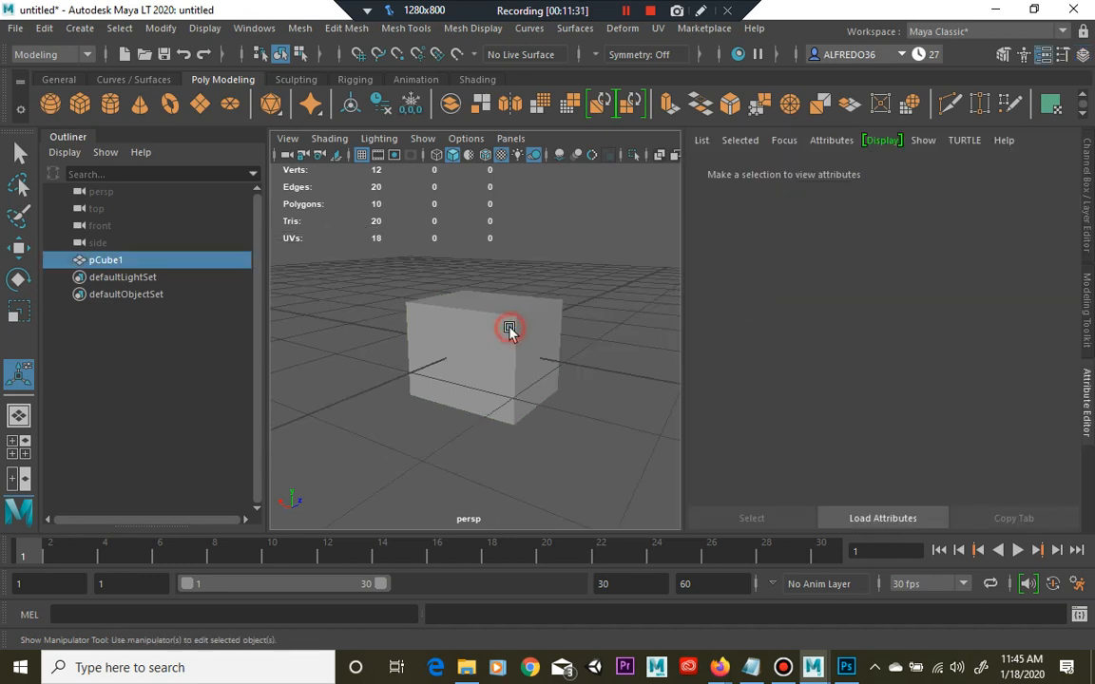
pyautogui.hotkey('ctrl', 'e')
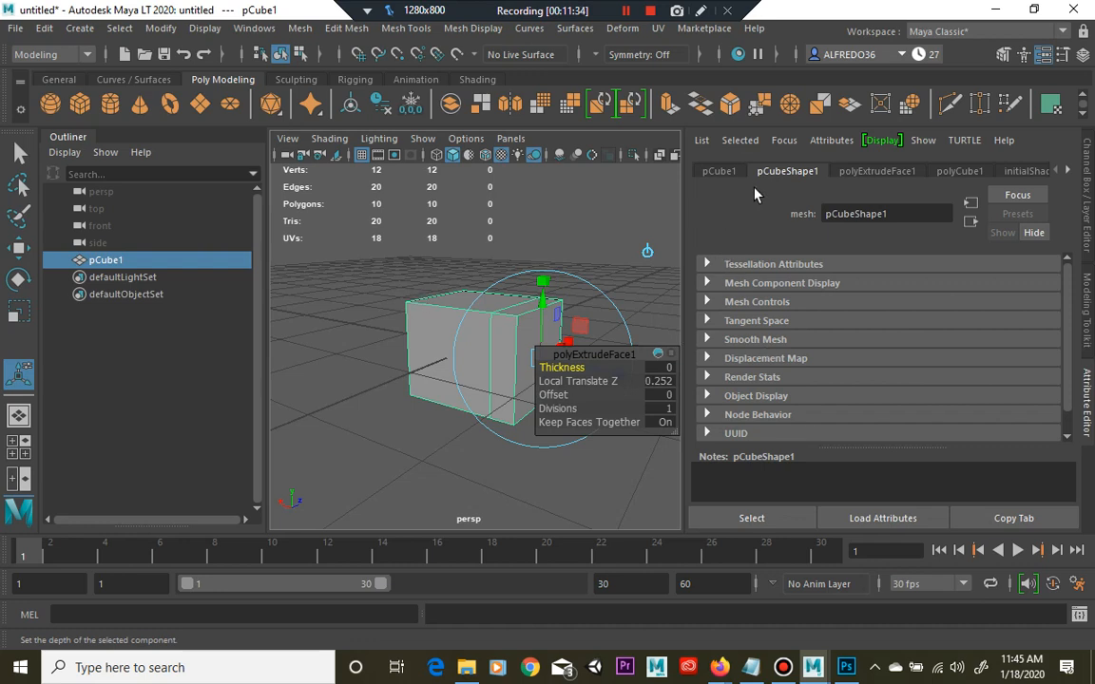
# - Examine the attribute sections of the pCubeShape1 mesh node in the Attribute Editor
pyautogui.scroll(-1, 809, 314)
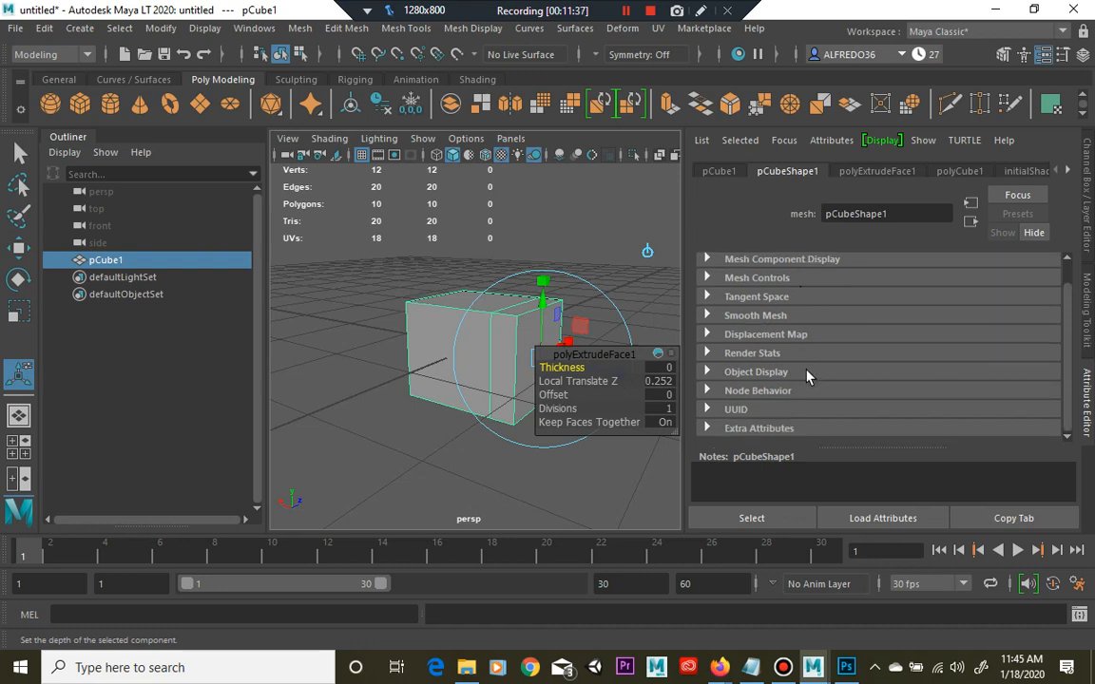
pyautogui.scroll(1, 799, 351)
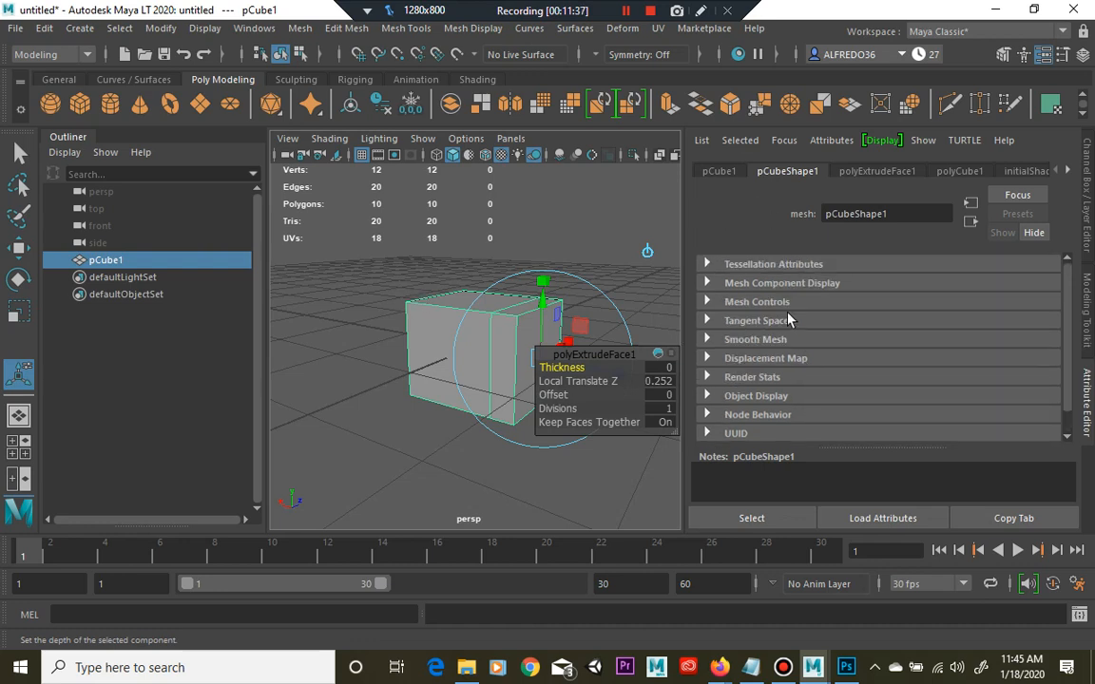
pyautogui.click(721, 171)
pyautogui.click(752, 173)
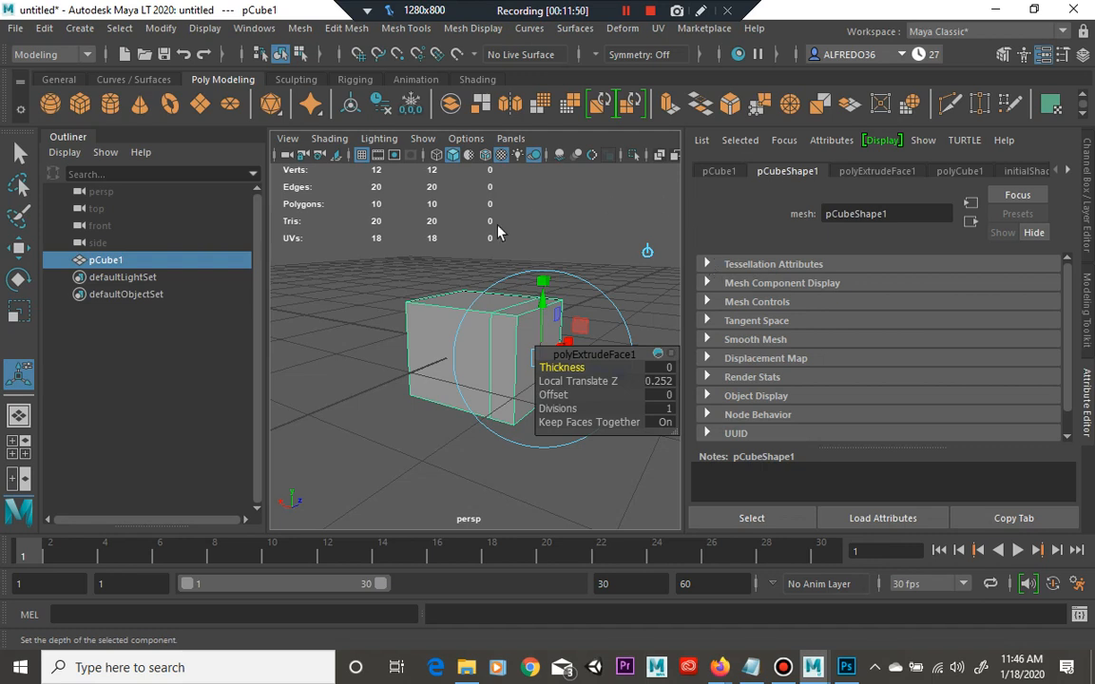
# - Examine the phong1 material's attributes down to Extra Attributes, and return to the Channel Box
pyautogui.click(1066, 171)
pyautogui.click(1066, 171)
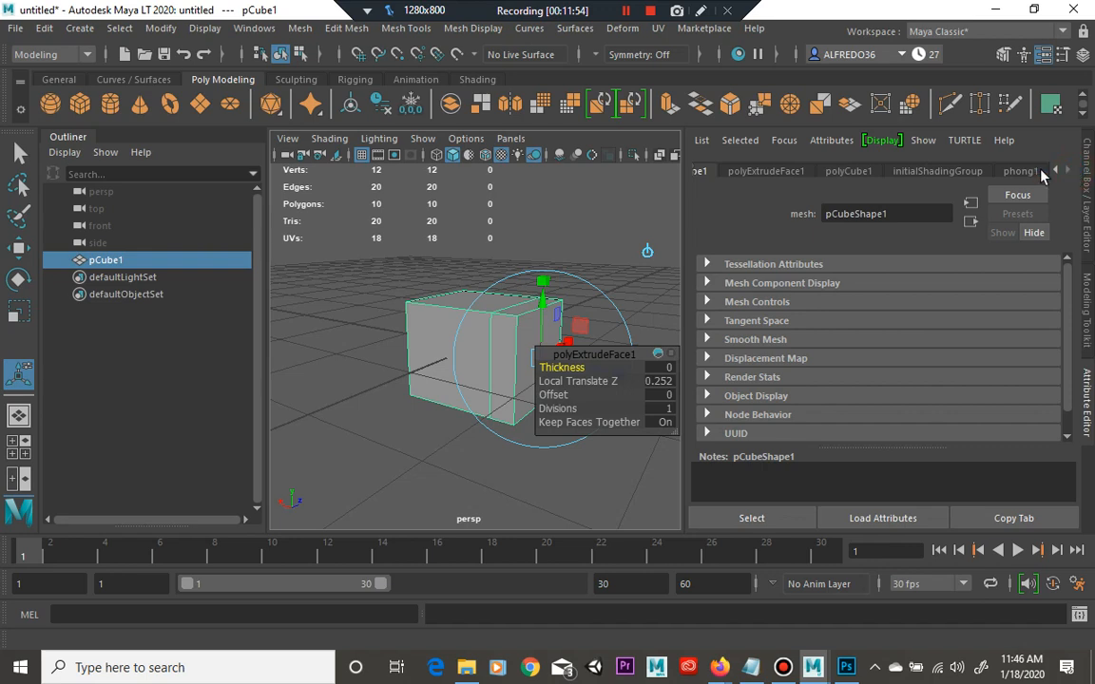
pyautogui.click(1034, 172)
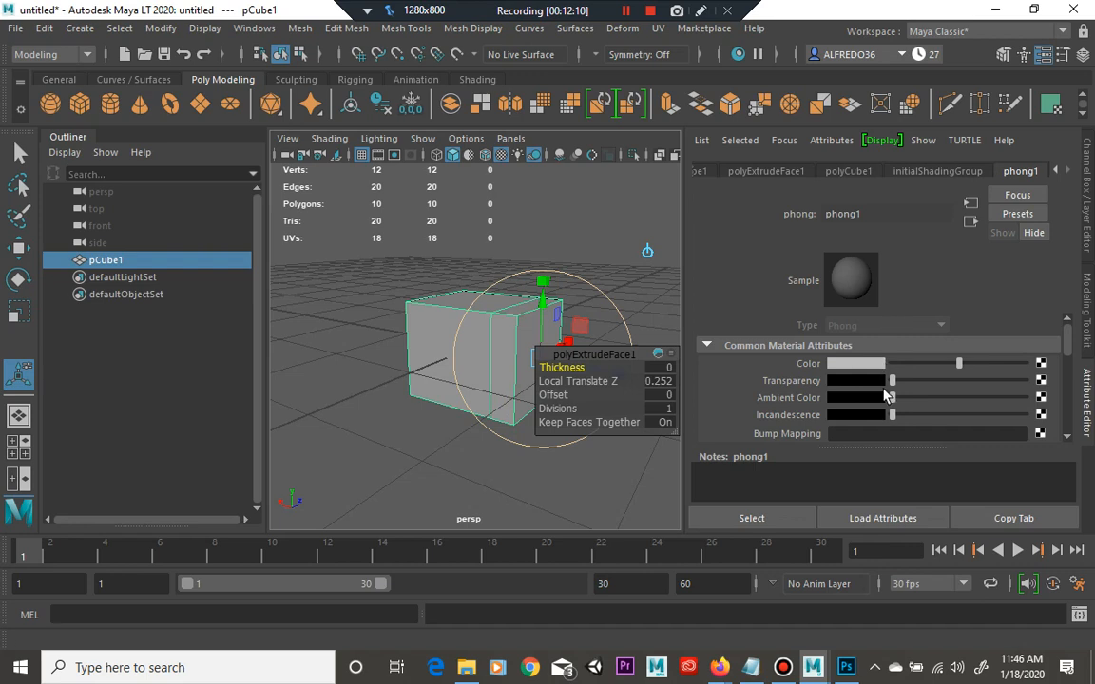
pyautogui.scroll(-5, 894, 314)
pyautogui.scroll(-3, 884, 405)
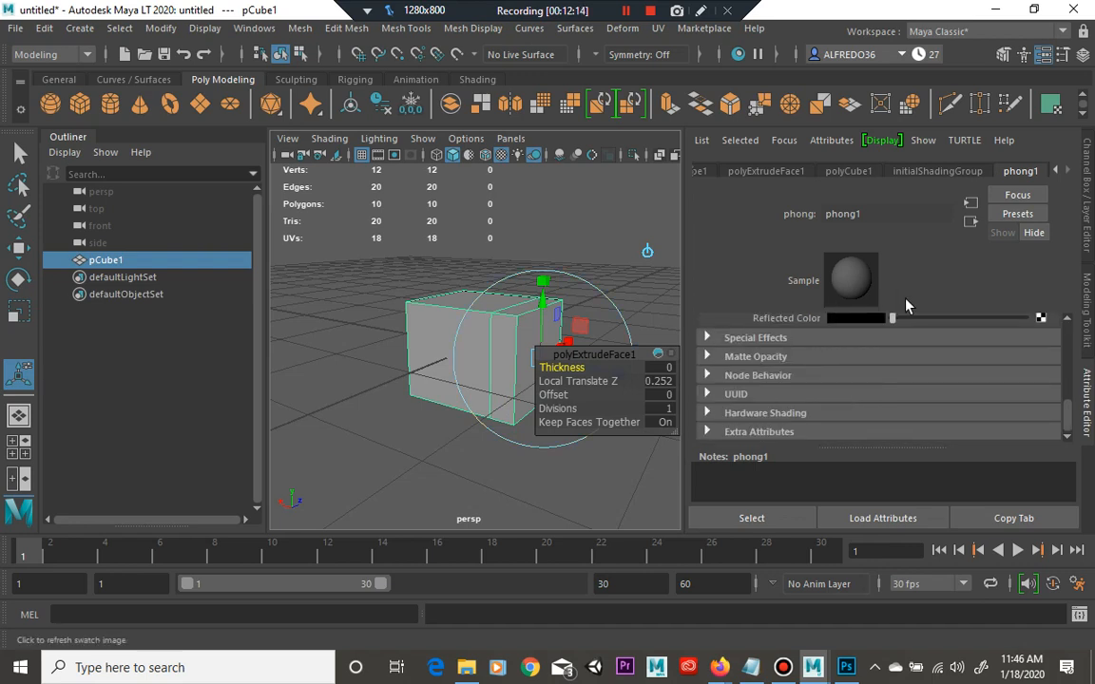
pyautogui.hotkey('ctrl', 'a')
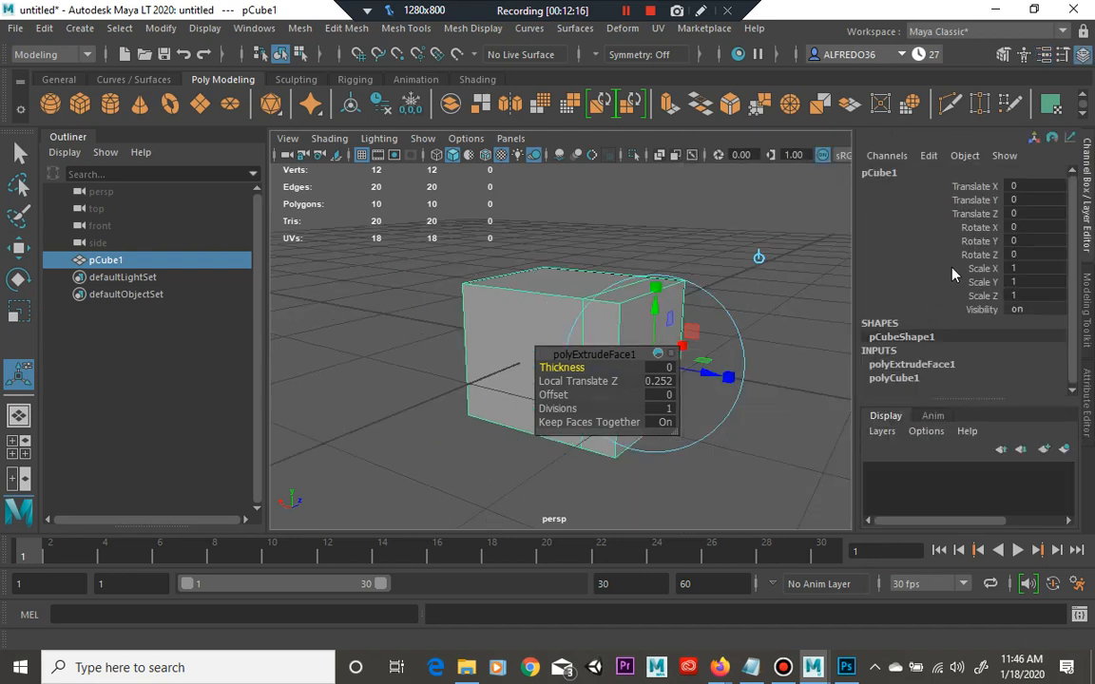